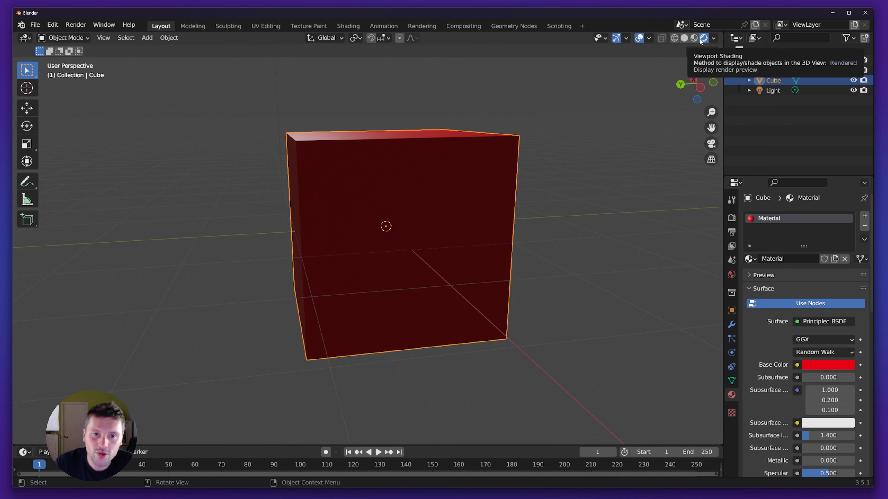
Switch the scene's render engine to Cycles in the render properties and check the cube in the viewport
middle_drag(326, 320, 419, 305)
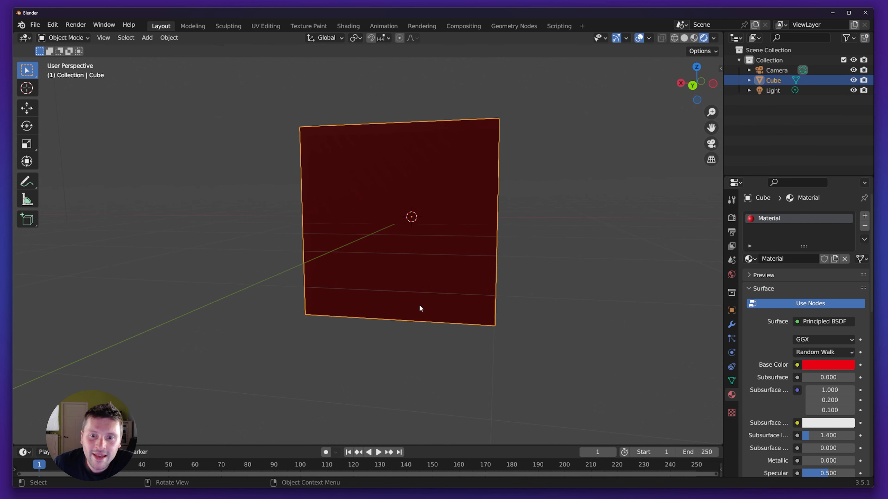
click(733, 218)
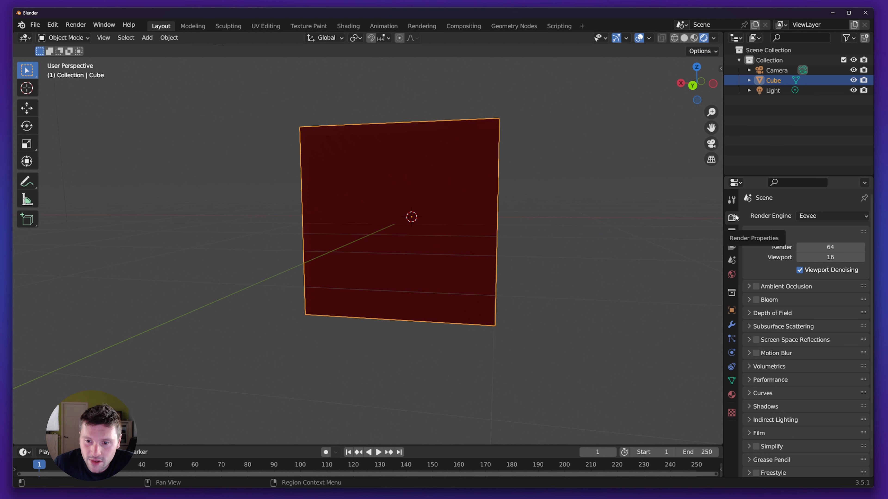
click(843, 216)
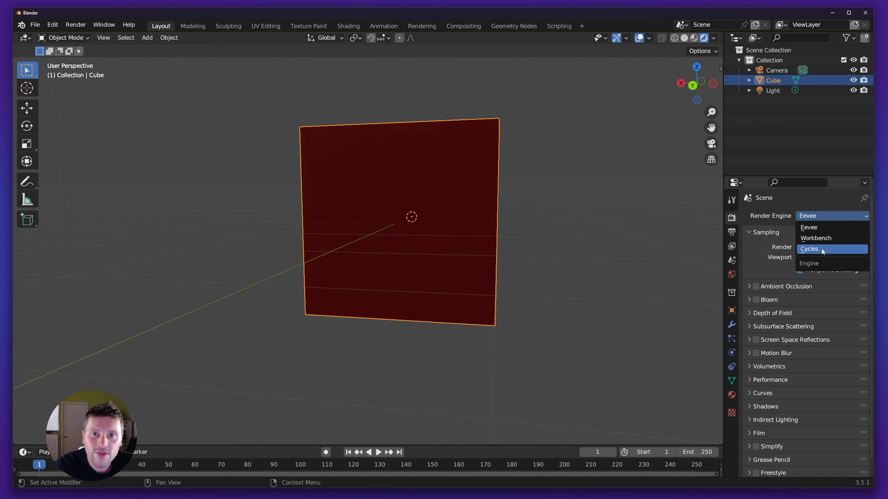
click(821, 216)
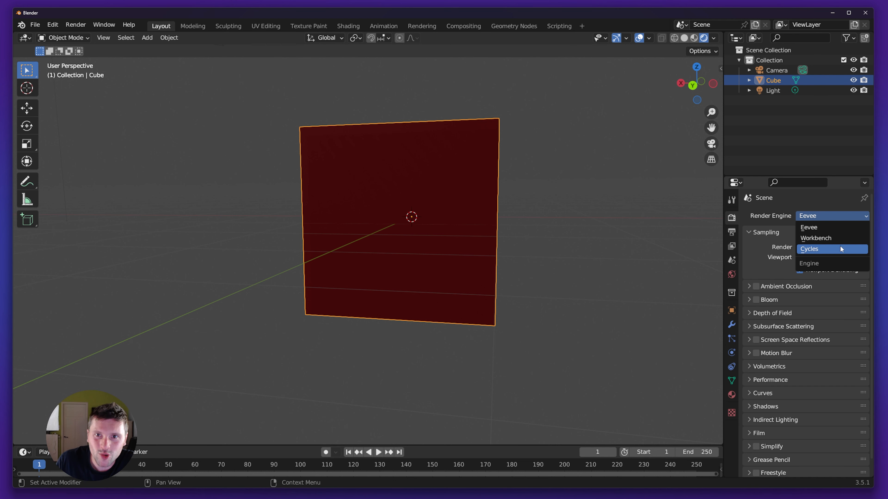
click(808, 249)
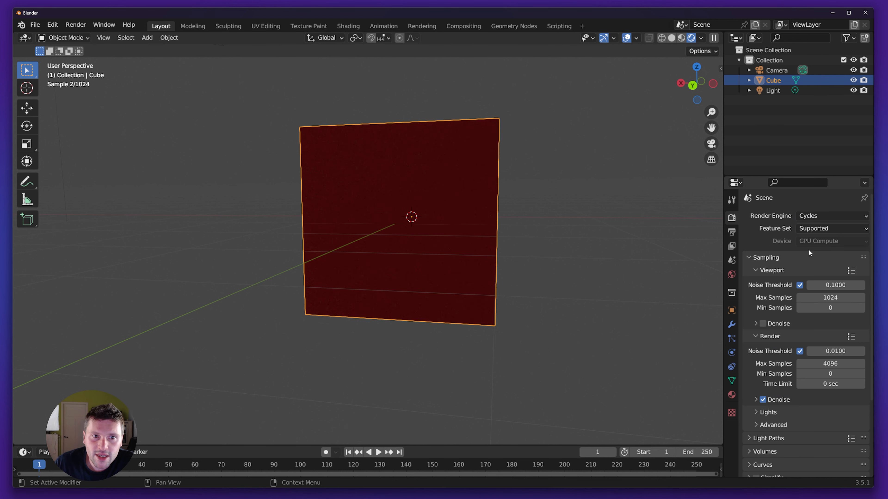
middle_drag(425, 247, 502, 273)
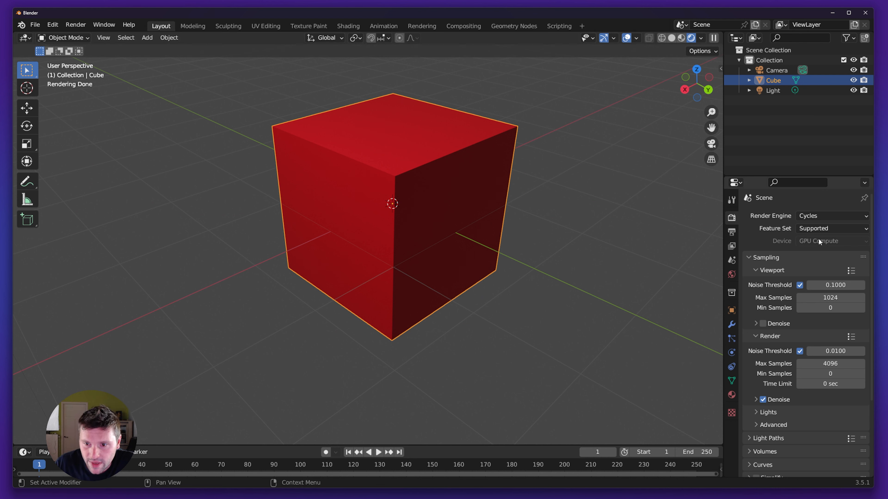
Switch the Cycles device to CPU and back to GPU Compute in the render properties
click(850, 238)
click(837, 242)
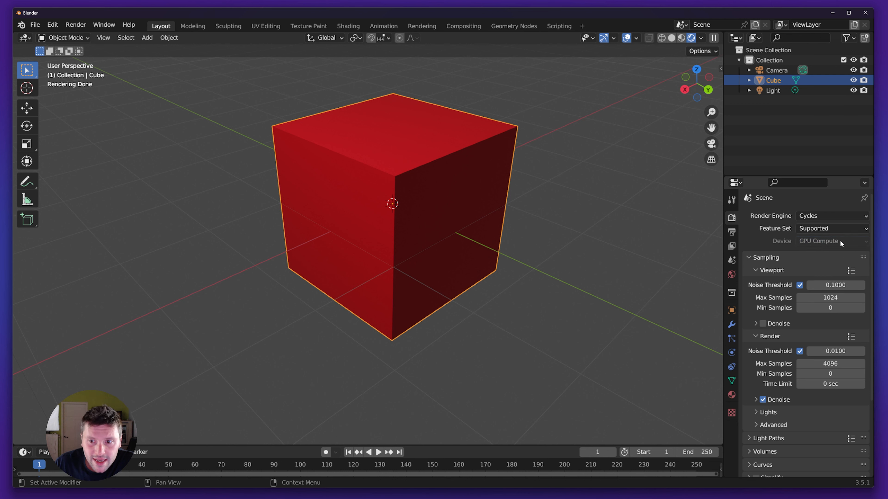
click(837, 242)
click(820, 253)
click(830, 239)
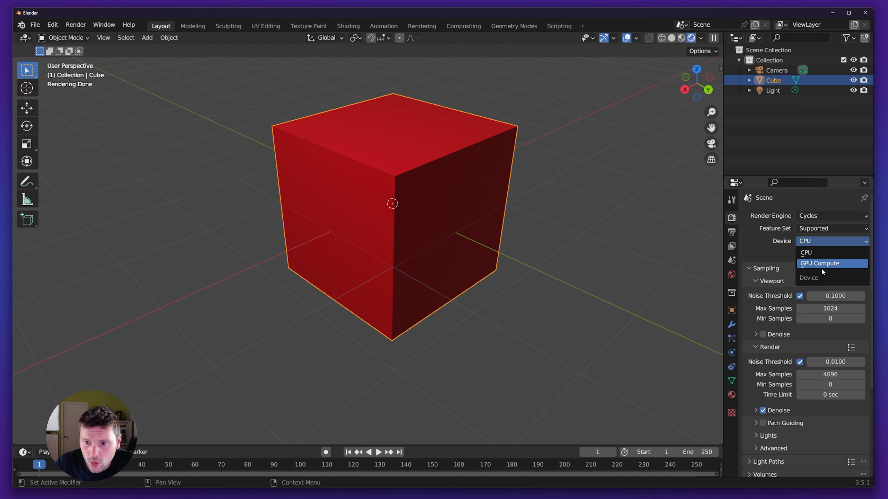
click(821, 266)
click(826, 241)
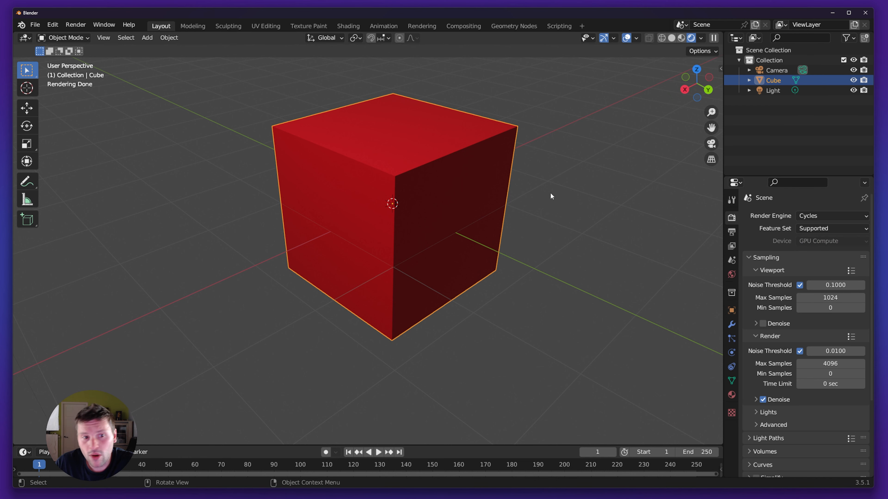
Go through the Cycles render device options CUDA, OptiX, HIP, oneAPI and None in the system preferences
middle_drag(550, 192, 492, 201)
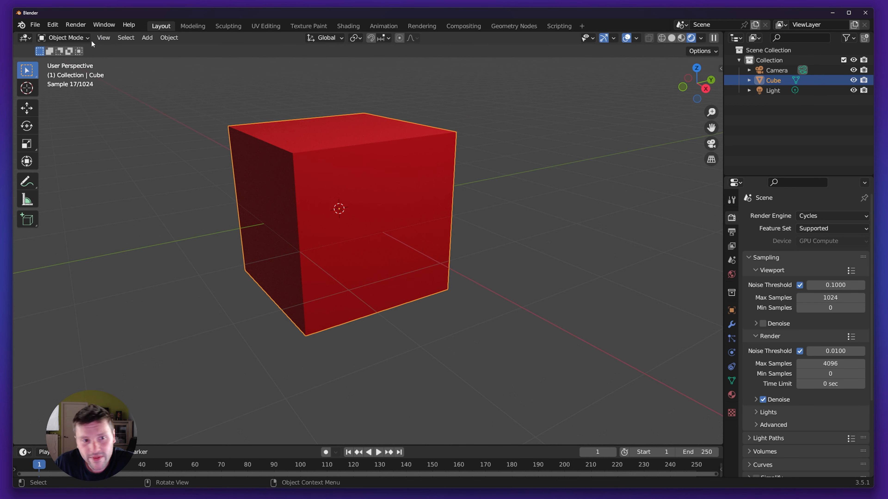
click(54, 26)
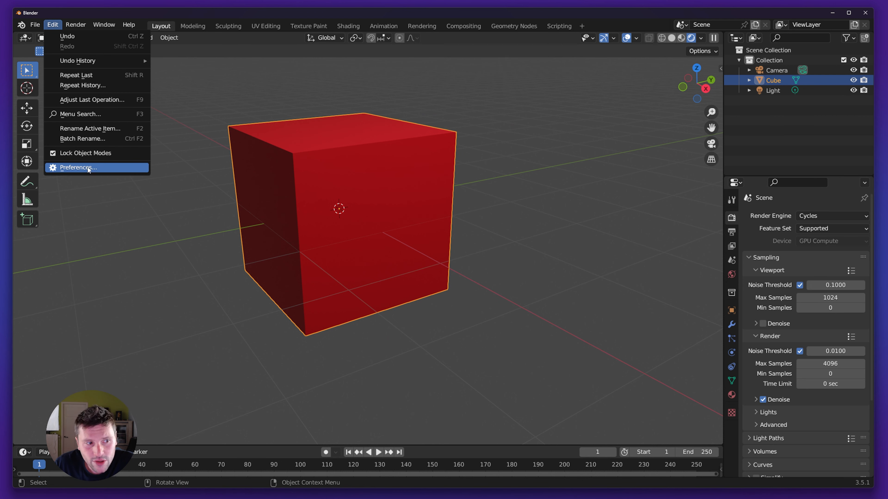
click(102, 168)
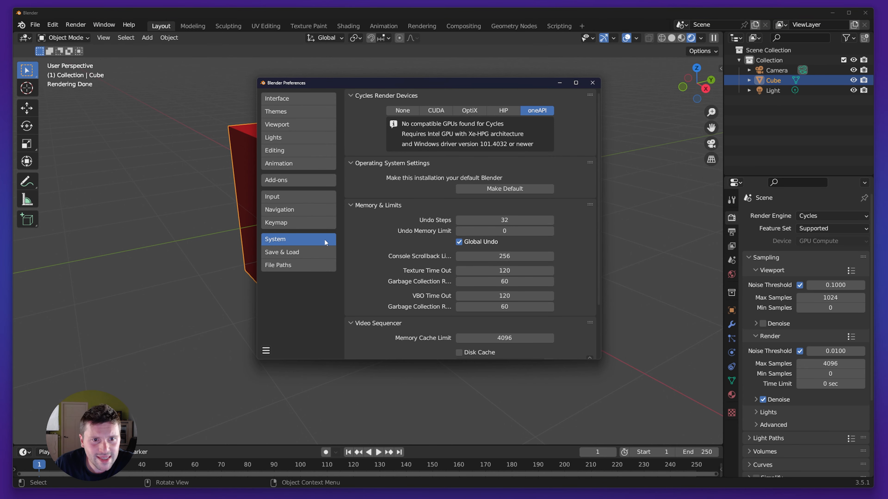
click(402, 112)
click(441, 110)
click(476, 111)
click(498, 112)
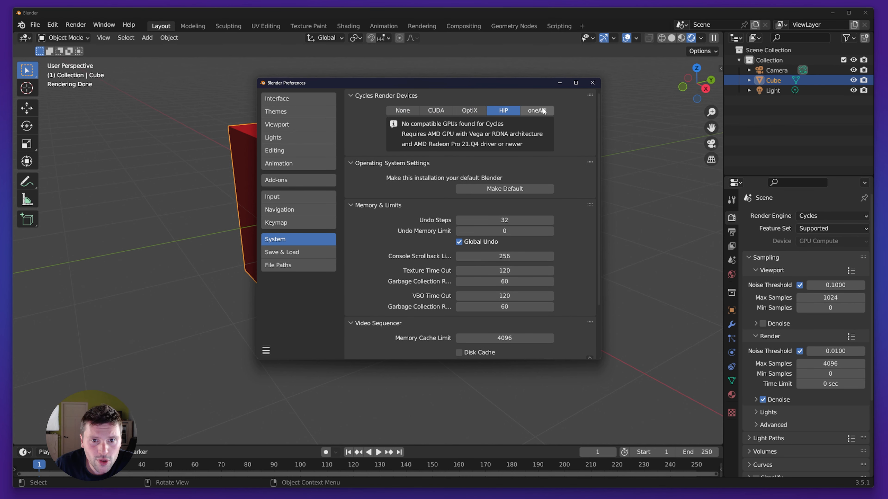
click(538, 111)
click(412, 109)
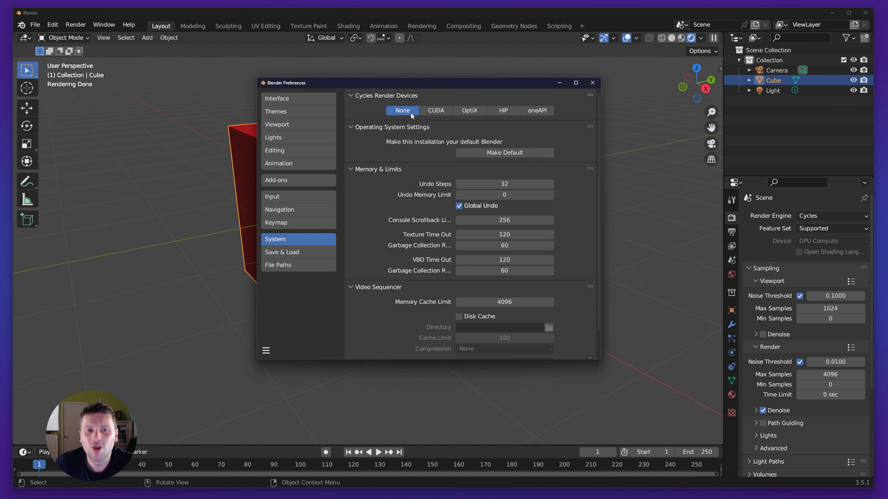
Compare the Cycles render device options again, set them to OptiX with the NVIDIA GeForce RTX 3060, and leave the preferences
click(435, 110)
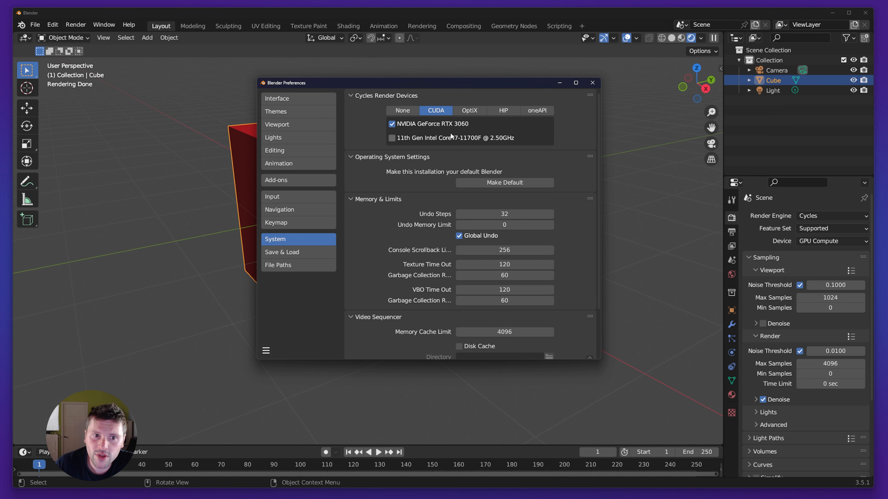
click(466, 111)
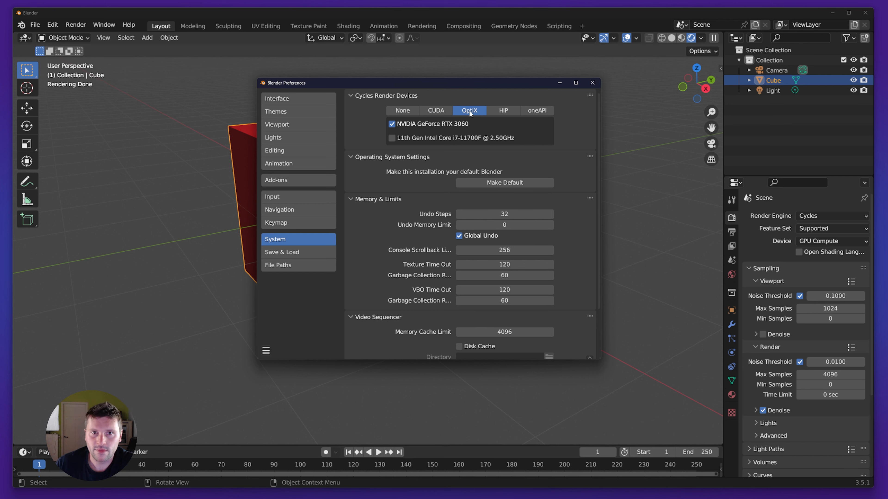
click(506, 109)
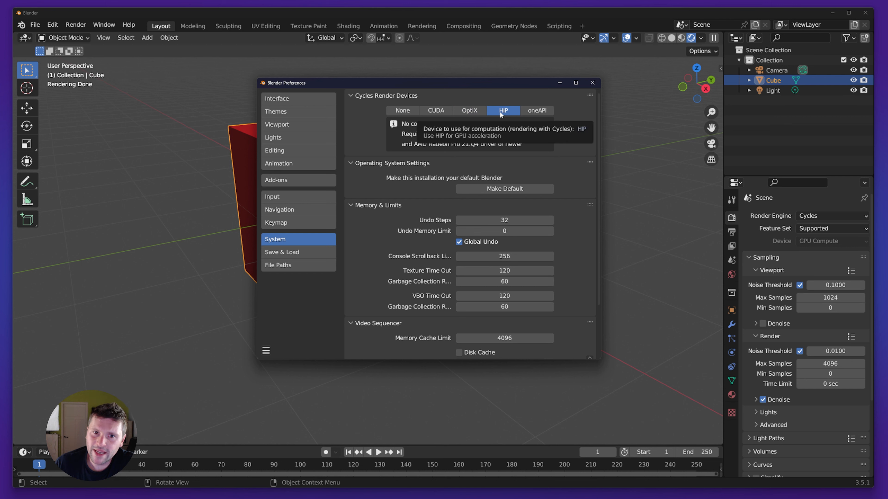
click(538, 111)
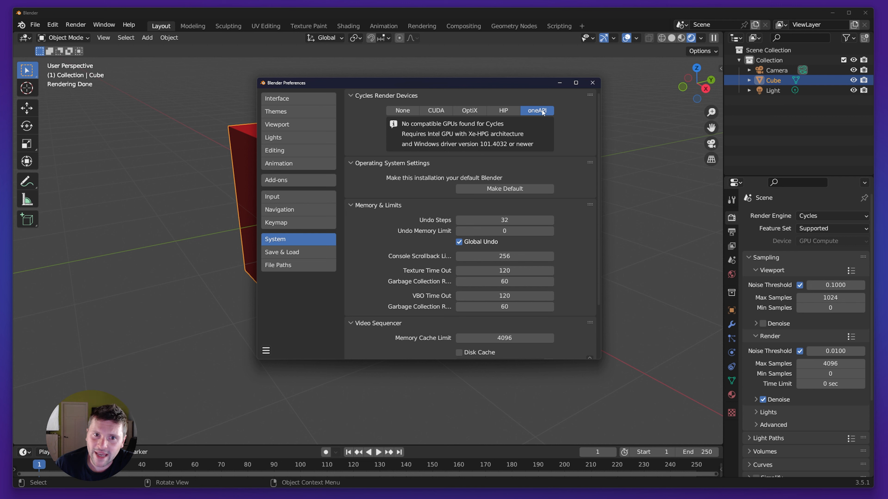
click(479, 111)
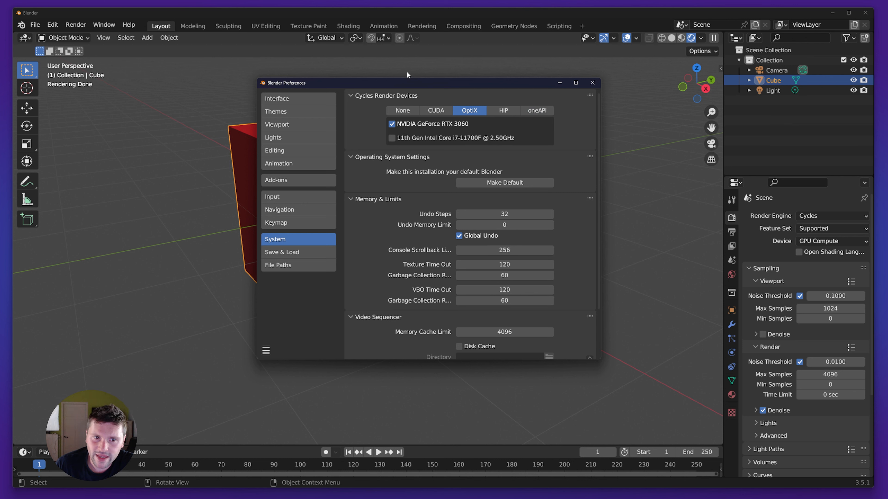
click(505, 183)
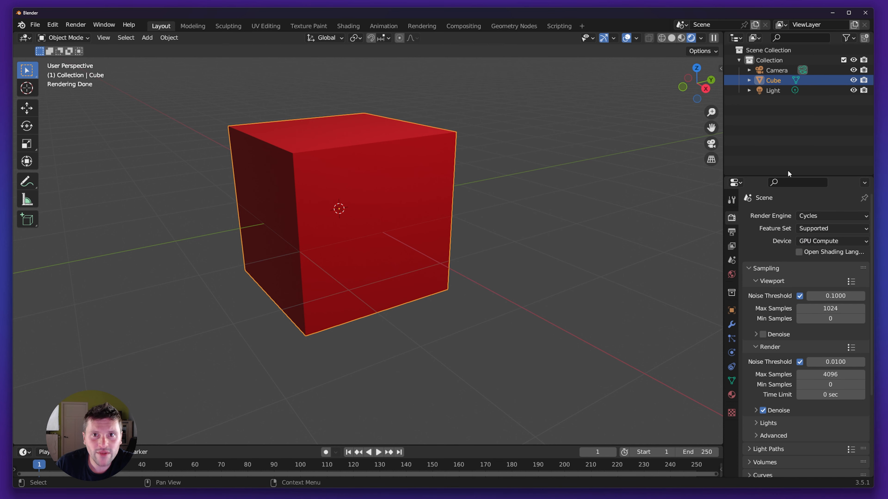
Check the scene's GPU Compute device setting and examine the Cycles viewport preview of the cube from several sides
click(829, 242)
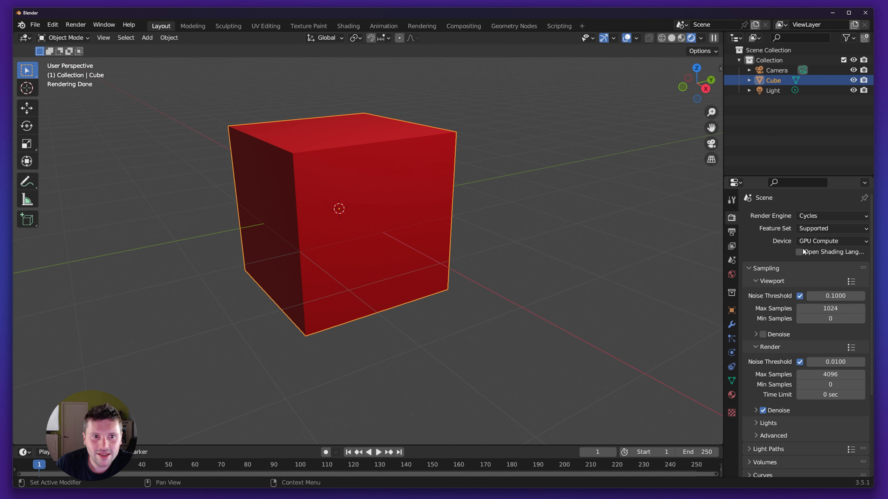
middle_drag(259, 243, 612, 232)
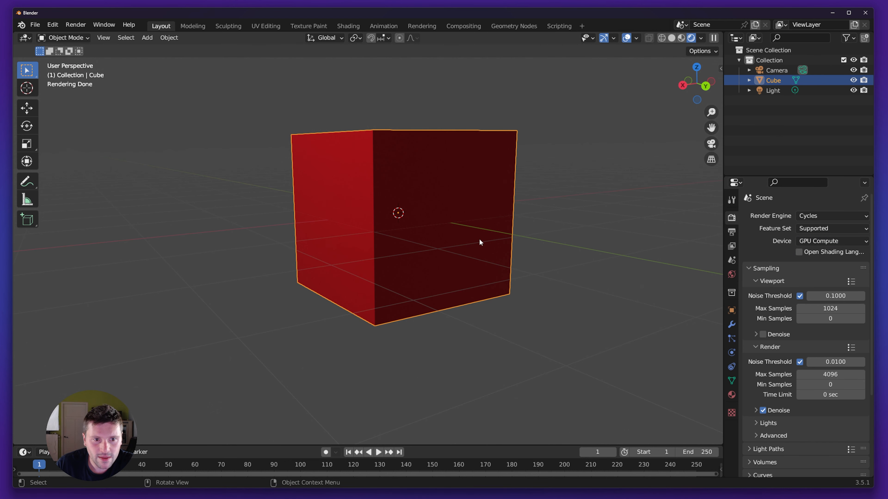
scroll(464, 227, up, 2)
middle_drag(463, 227, 419, 278)
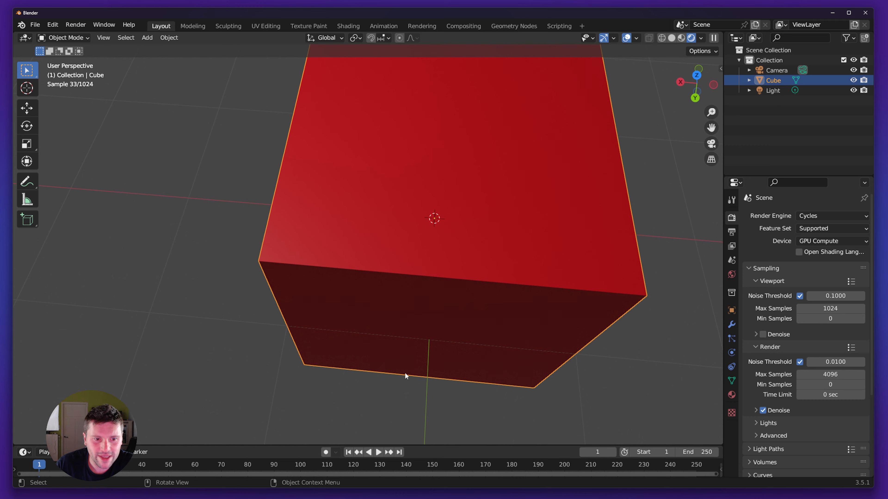
middle_drag(410, 361, 404, 303)
middle_drag(522, 224, 386, 225)
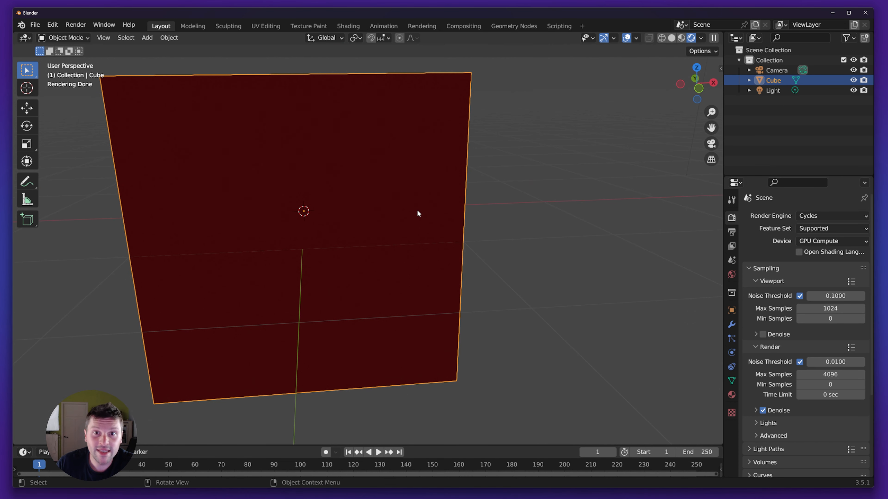
middle_drag(566, 204, 366, 182)
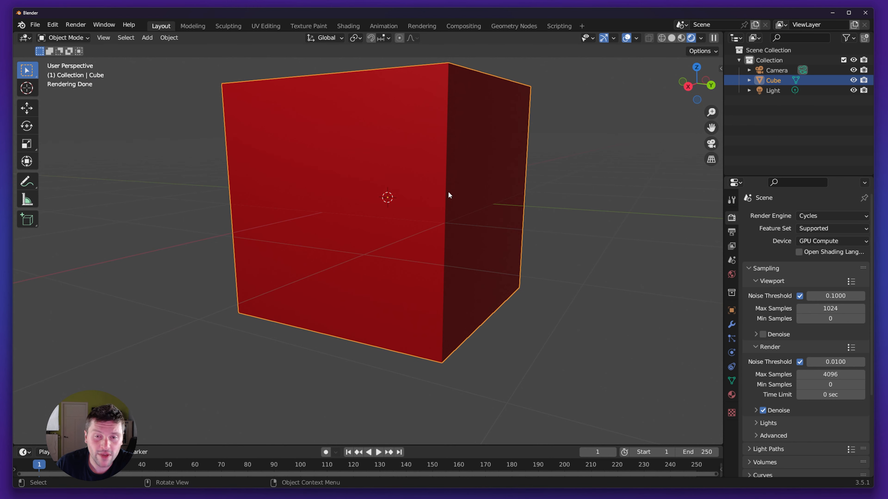
middle_drag(474, 206, 476, 200)
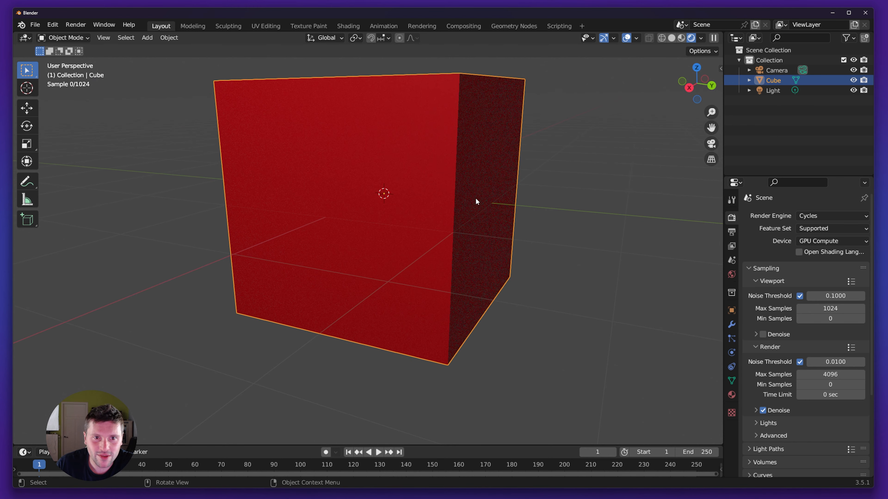
click(822, 242)
click(820, 252)
mouse_move(366, 219)
middle_down()
mouse_move(504, 194)
mouse_move(570, 242)
mouse_move(475, 255)
mouse_move(475, 236)
middle_up()
Render a still image of the cube with Cycles and close the render result
click(68, 26)
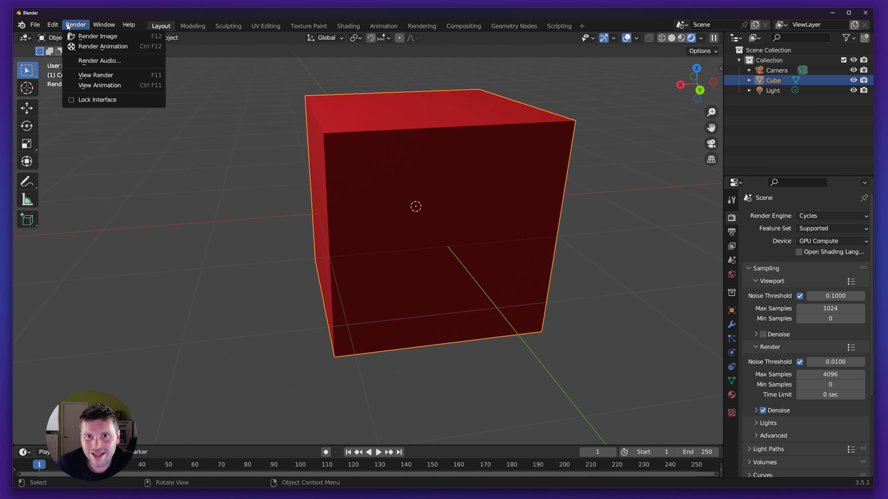
click(94, 36)
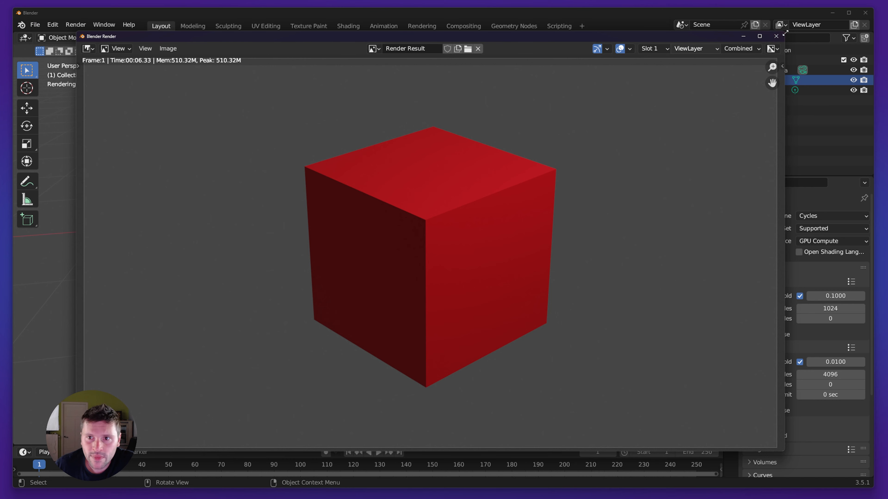
click(776, 36)
Render the still image again, bring the render window fully into view to read its progress, and dismiss it
click(64, 25)
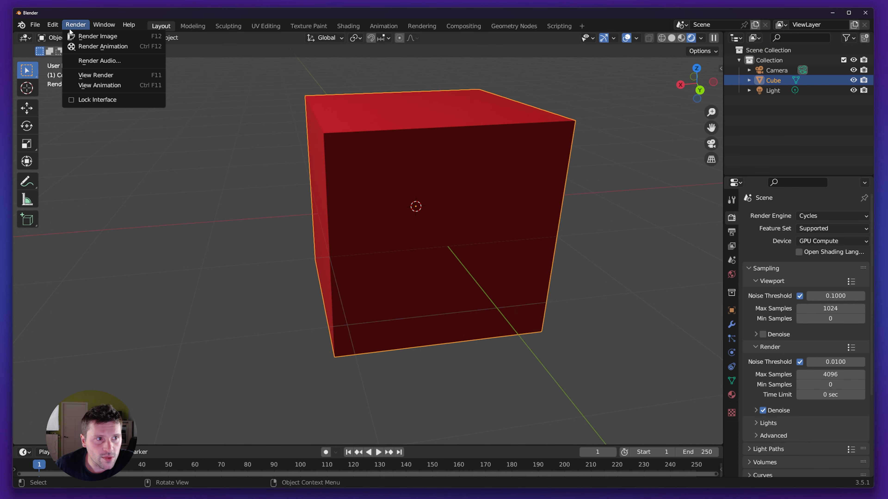
click(101, 36)
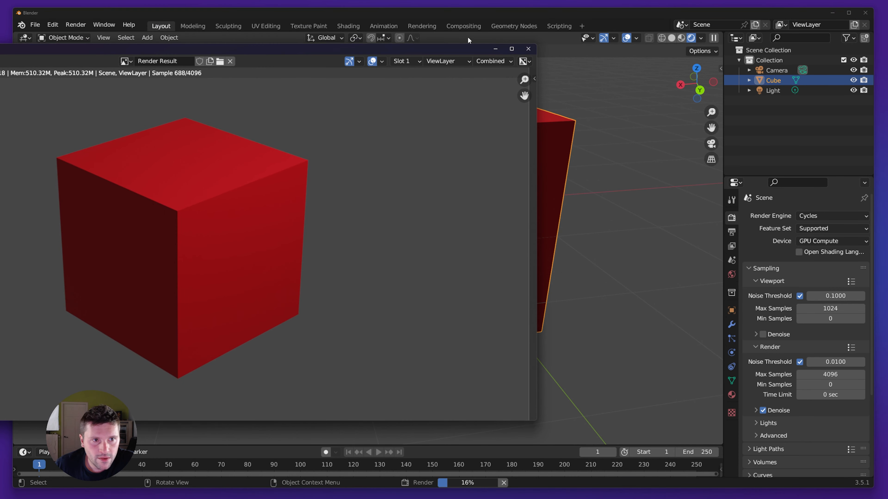
click(298, 43)
drag(0, 50, 294, 61)
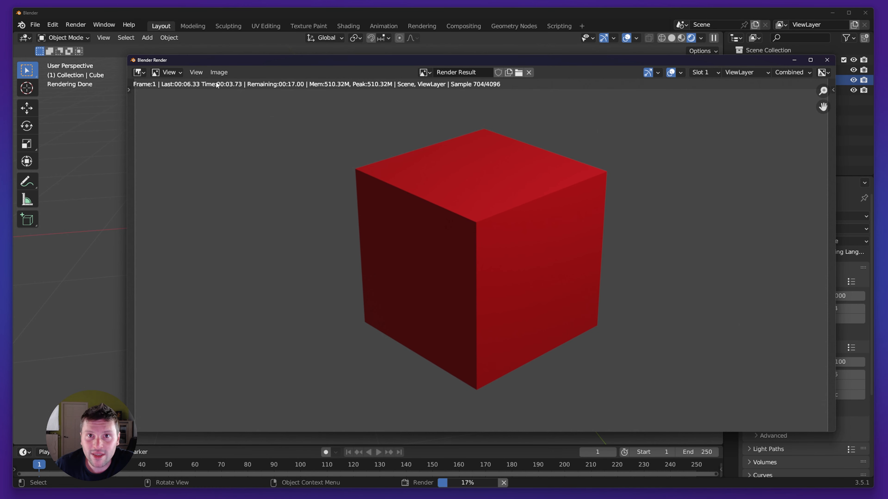
key(Escape)
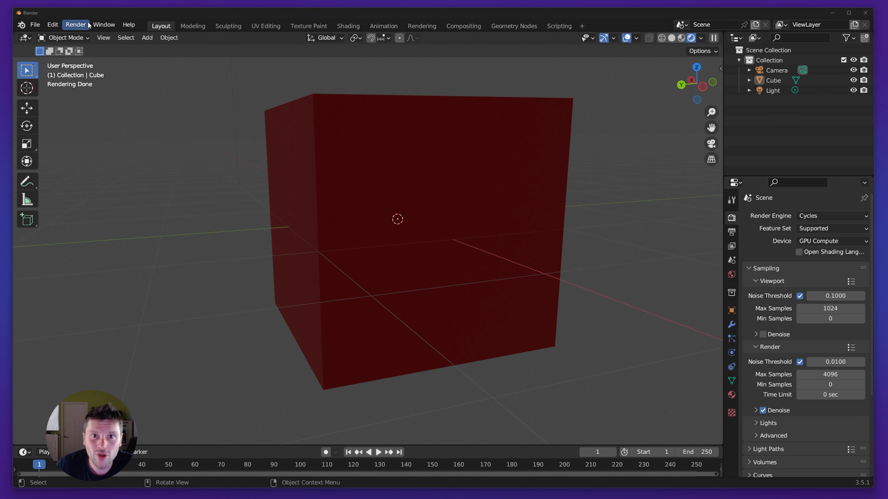
Open the preferences and show the Input settings for keyboard, mouse and tablet
click(52, 25)
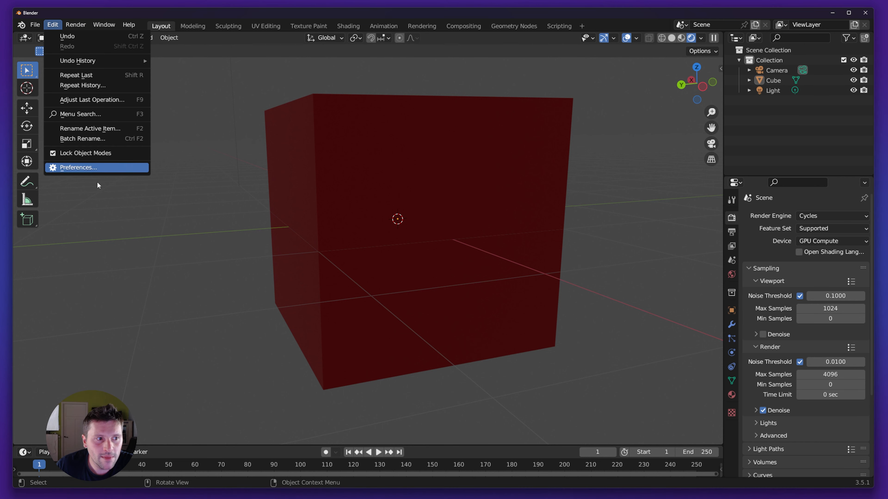
click(91, 168)
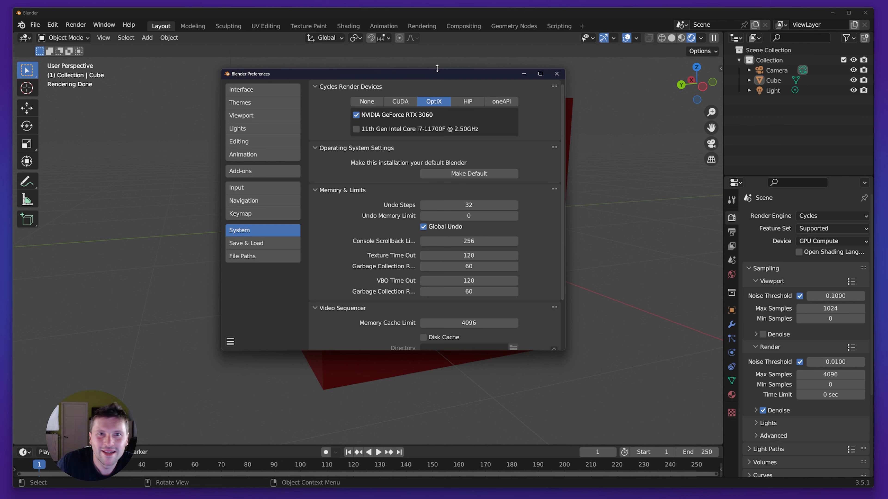
click(264, 189)
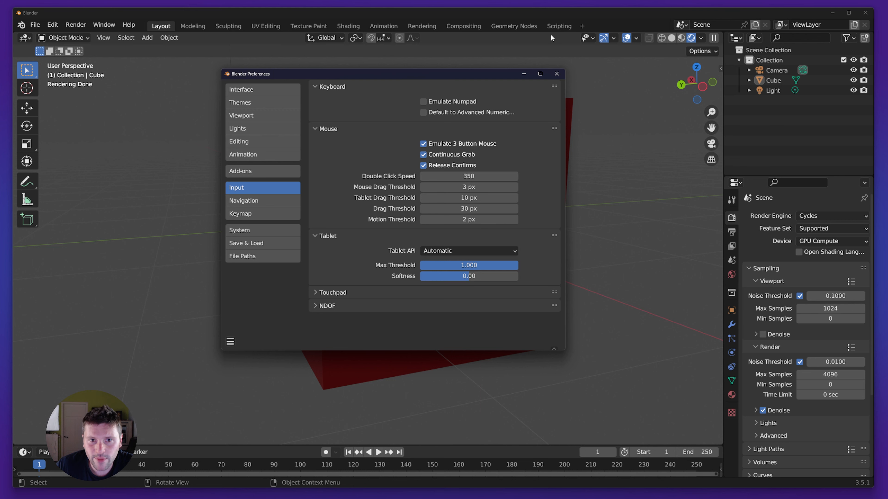
Test orbiting around the cube with three-button mouse emulation, and enable Emulate Numpad in the Input preferences
click(559, 76)
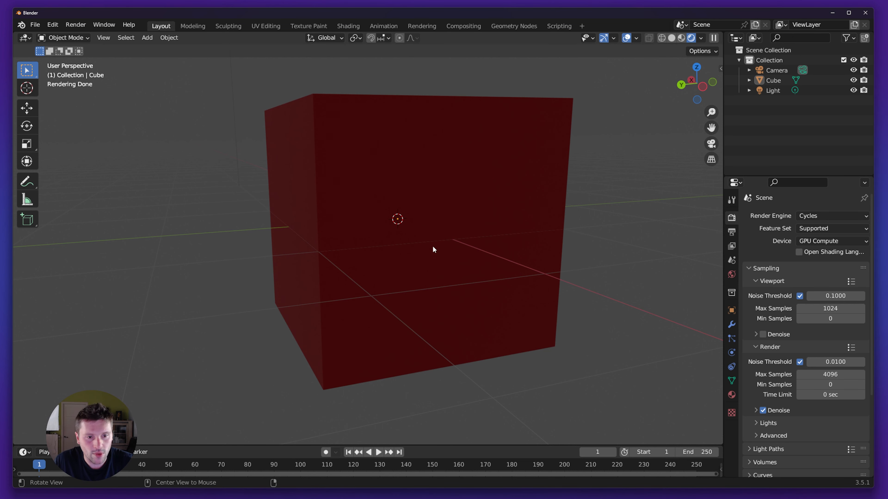
mouse_move(492, 237)
alt+mouse_down()
mouse_move(479, 246)
mouse_move(418, 242)
mouse_move(519, 242)
mouse_move(393, 243)
mouse_move(549, 238)
mouse_move(478, 237)
mouse_move(415, 251)
mouse_move(495, 254)
mouse_move(443, 238)
mouse_move(487, 244)
mouse_move(410, 250)
mouse_move(497, 239)
alt+mouse_up()
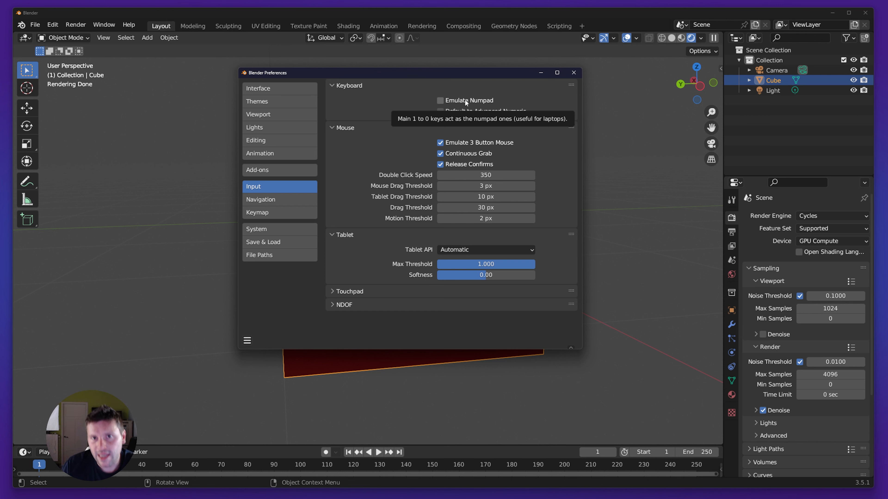
drag(465, 100, 478, 109)
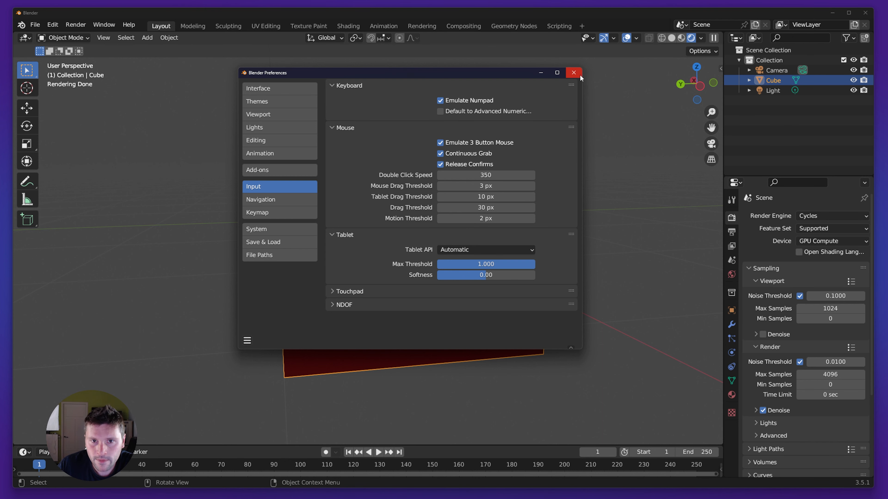
click(573, 73)
Try the emulated numpad view shortcuts on the cube, including the side and top views, and return to an angled view
middle_drag(505, 215, 499, 219)
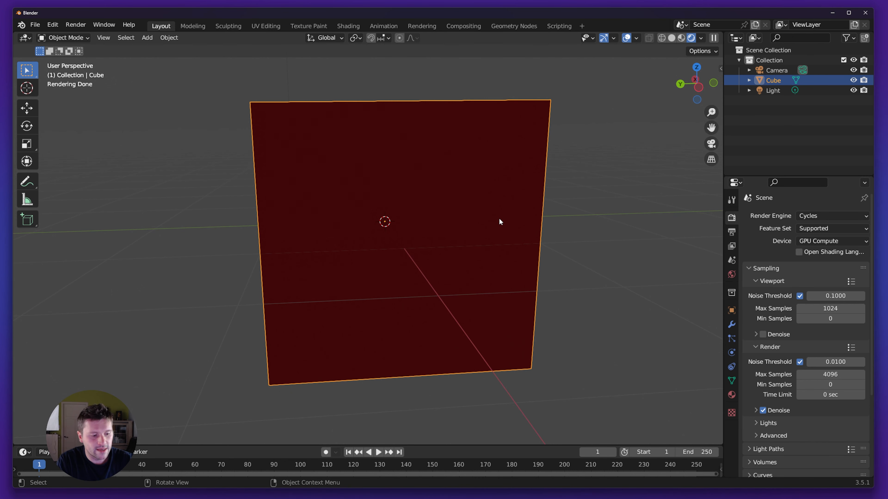
key(3)
key(shift+4)
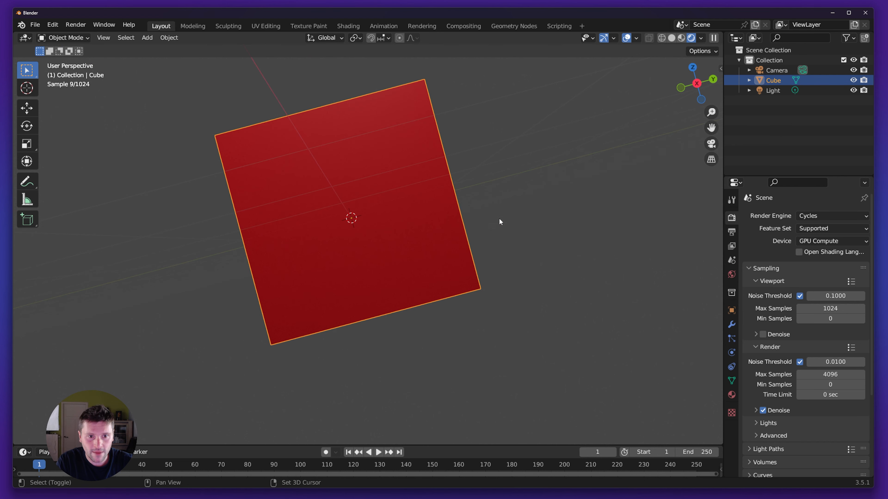
key(shift+6)
key(shift+7)
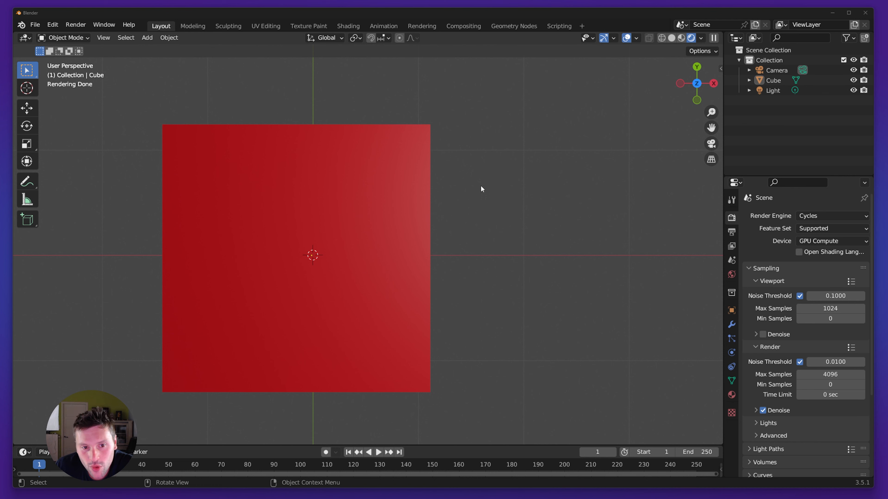
click(326, 167)
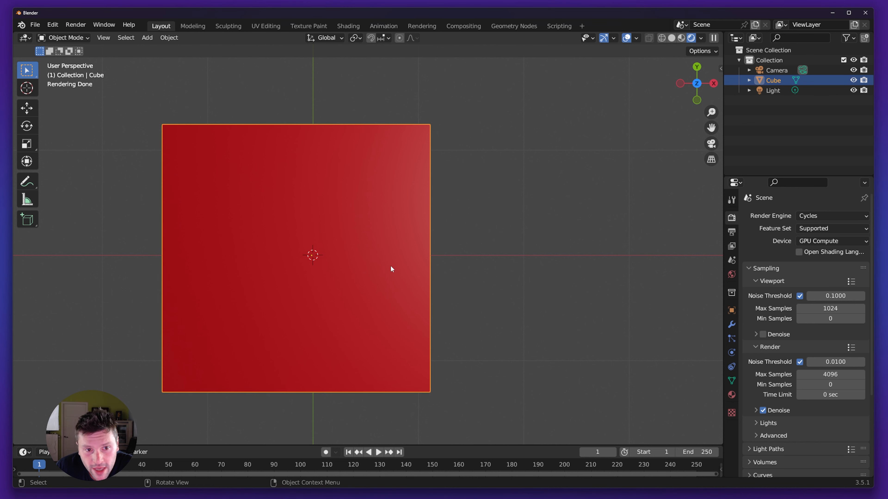
middle_drag(455, 306, 375, 271)
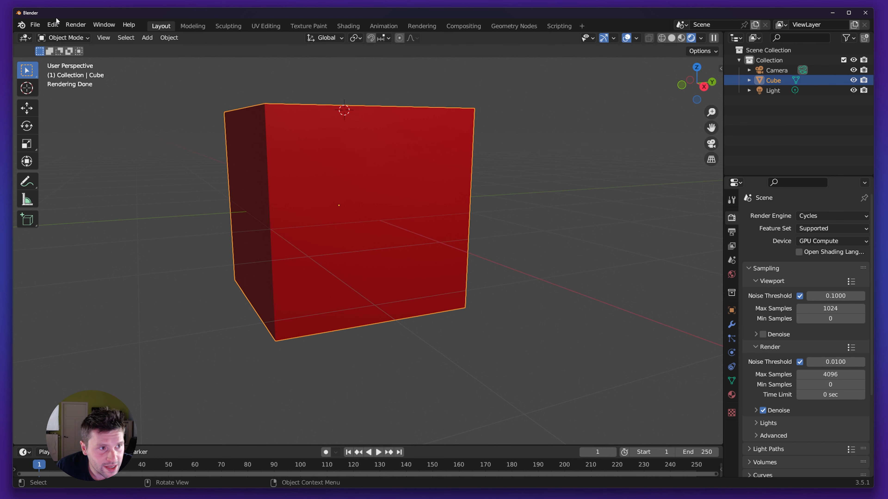
Set Select with Mouse Button to Left in the Keymap preferences, and test mouse selection in the viewport
click(52, 25)
click(111, 168)
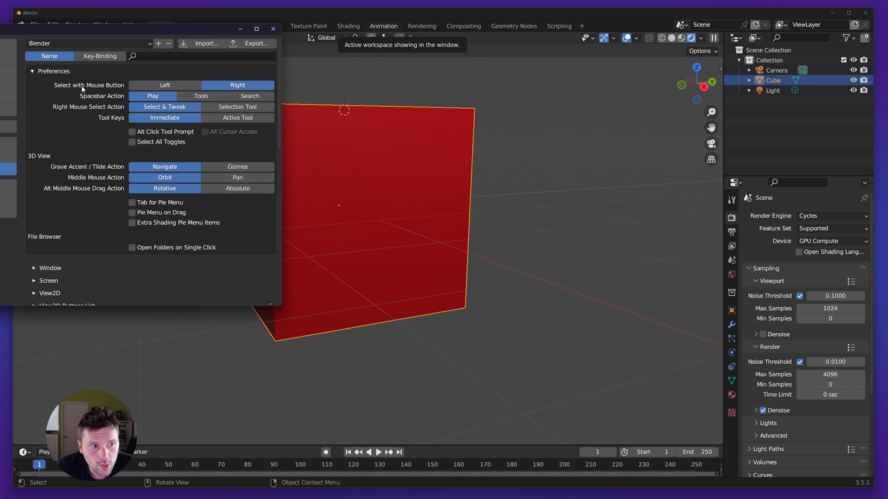
click(186, 86)
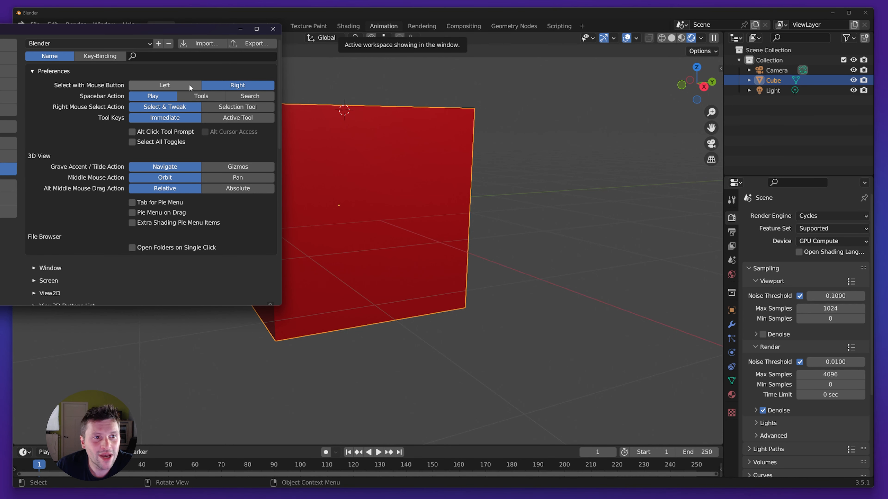
right_click(625, 211)
right_click(520, 156)
right_click(381, 114)
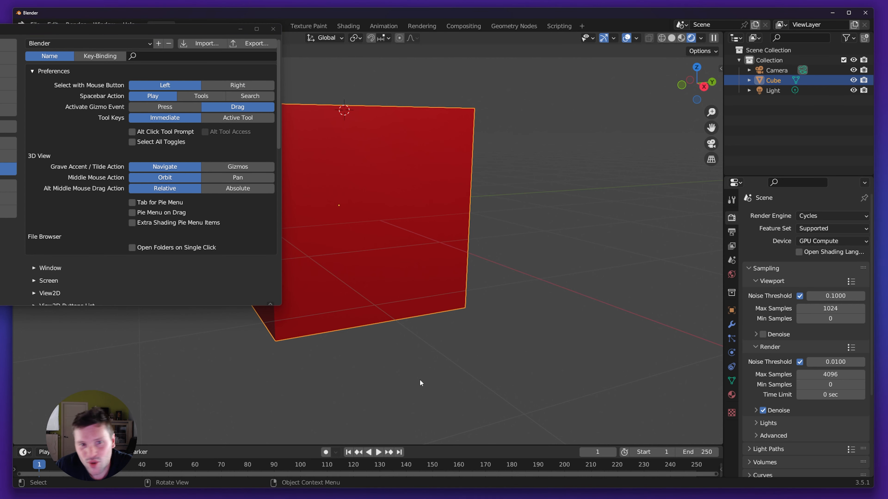
Bring the Preferences window fully into view and examine the available keymap presets
drag(165, 28, 430, 67)
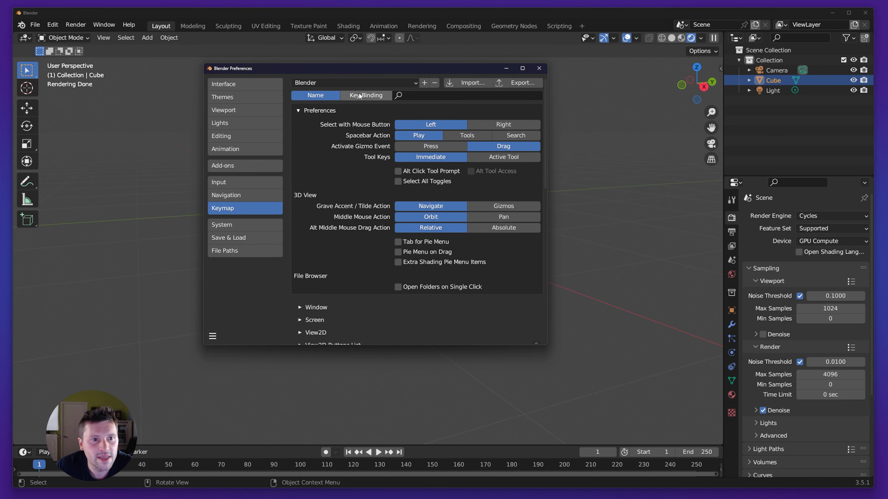
click(353, 82)
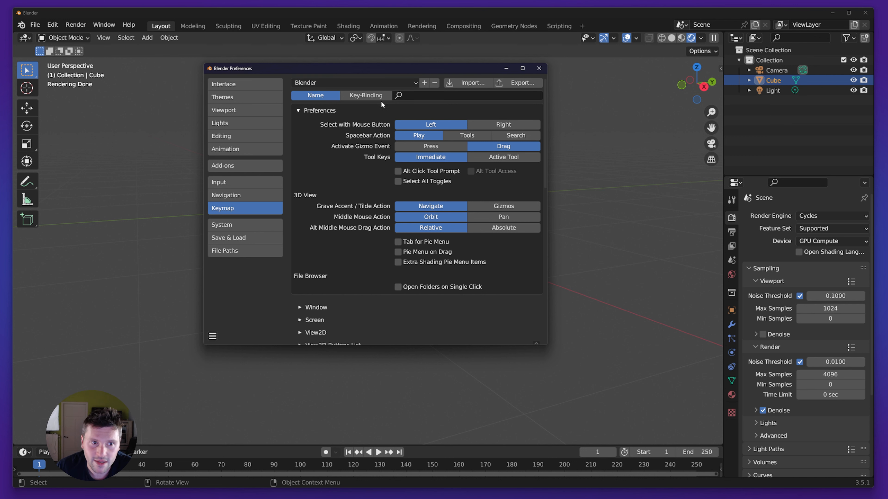
click(363, 83)
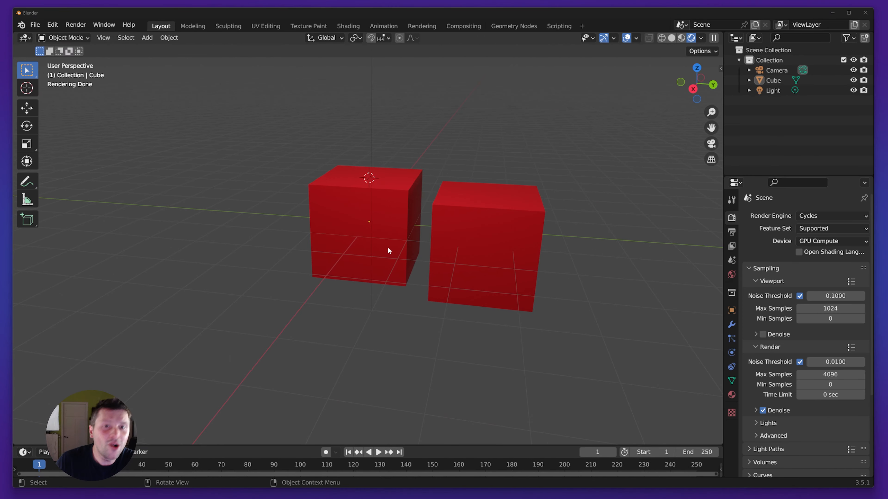
Select the two-cube object and move it slightly in the negative Y direction with the Move tool, then deselect it
click(28, 112)
click(373, 227)
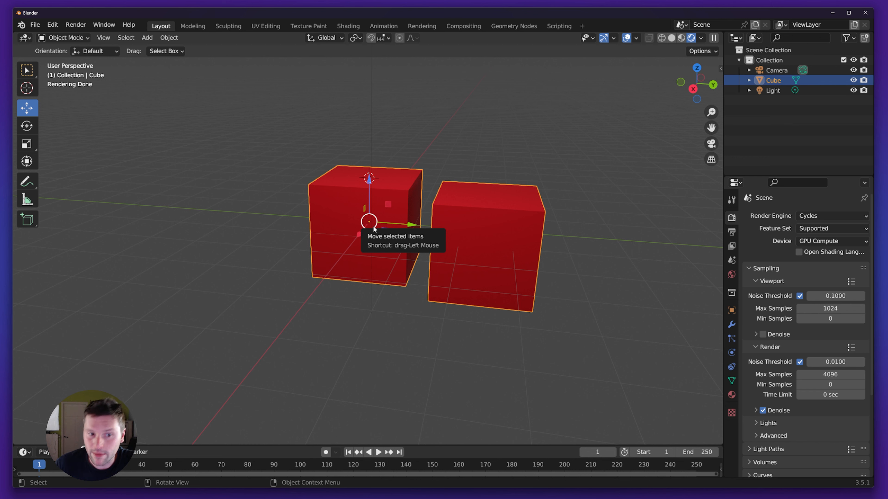
click(399, 140)
click(396, 227)
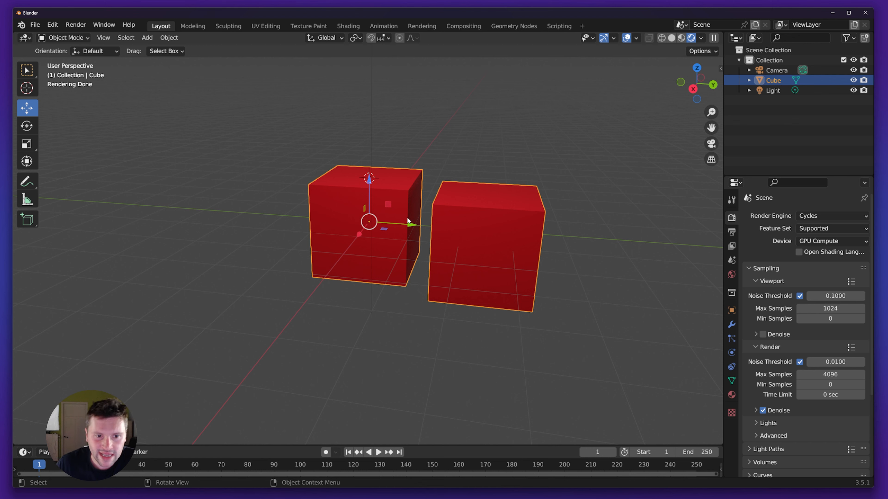
drag(409, 221, 380, 237)
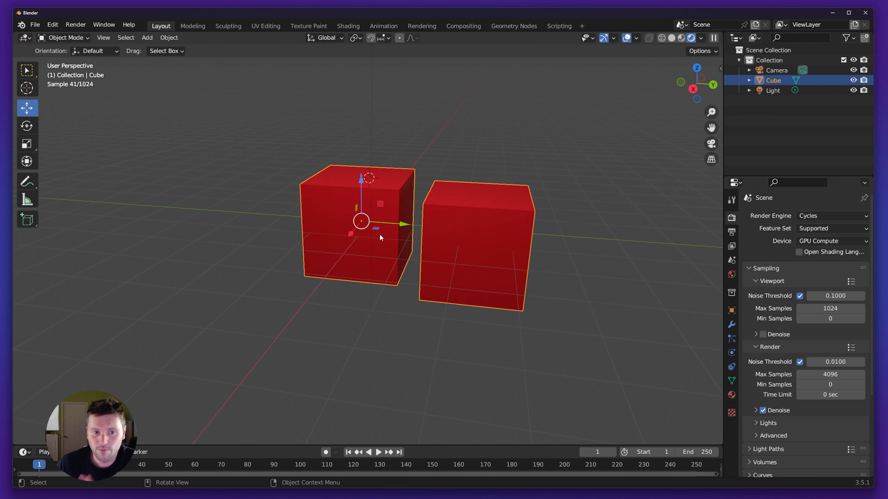
click(370, 369)
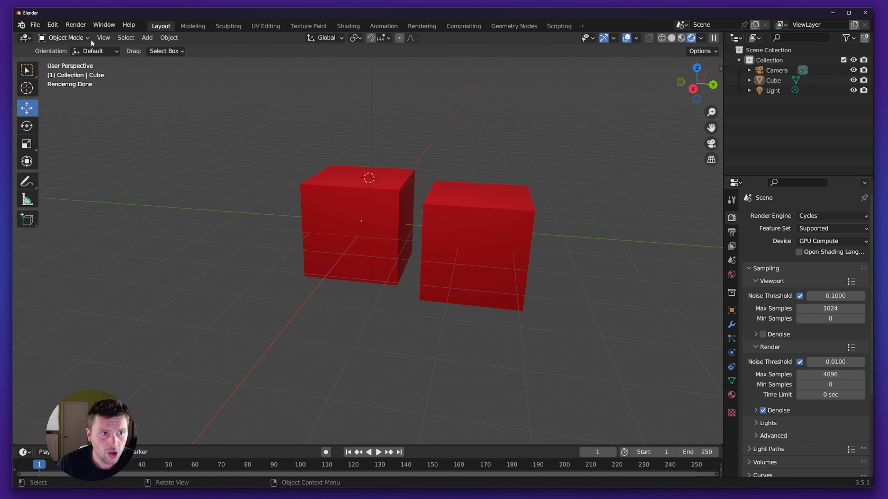
Add a separate cube in Object Mode, slide it in the negative Y direction past the red cubes, and delete it
click(147, 37)
mouse_move(160, 49)
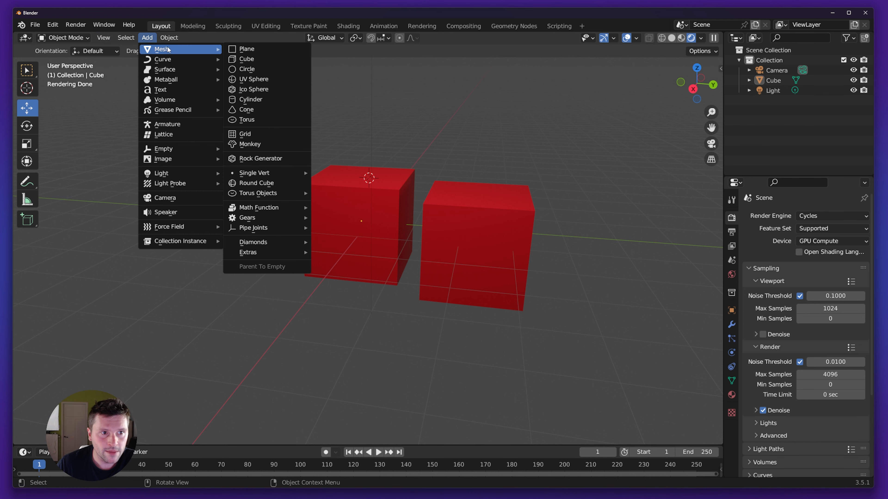
click(241, 60)
drag(411, 185, 308, 189)
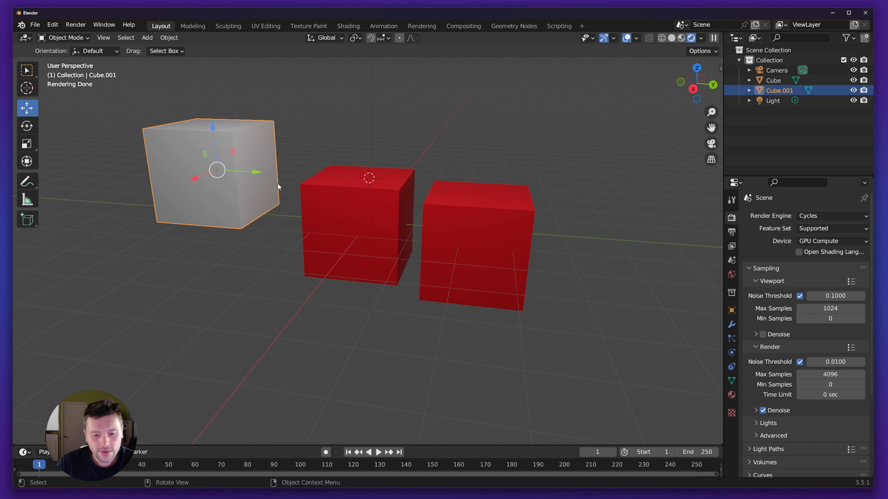
key(Delete)
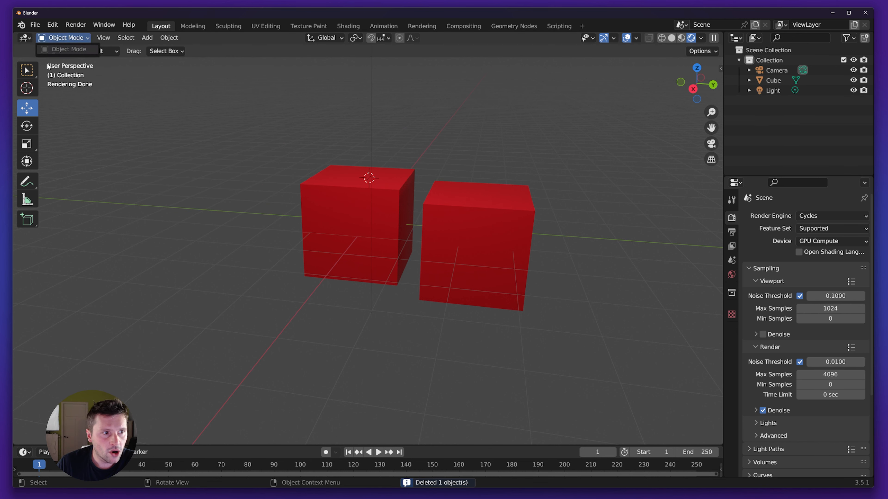
Add a third cube to the red object's mesh in Edit Mode and slide it in the negative Y direction beside the others
click(379, 204)
click(61, 37)
click(62, 60)
click(175, 39)
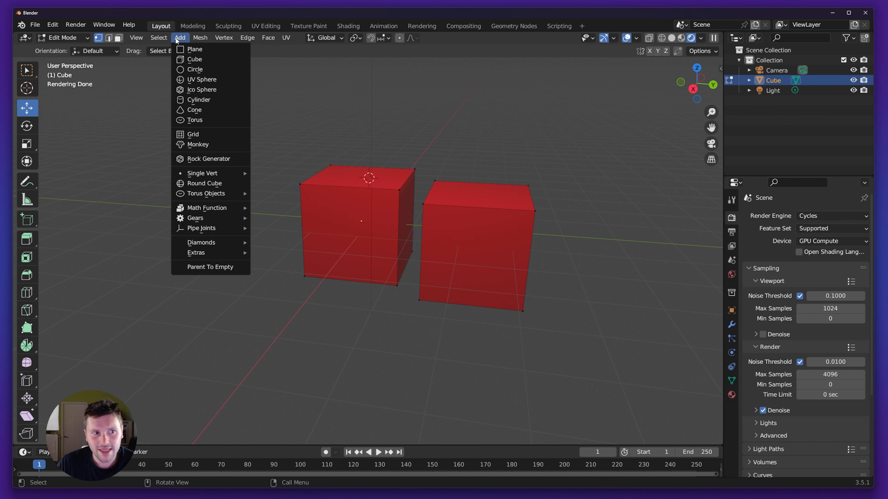
click(195, 59)
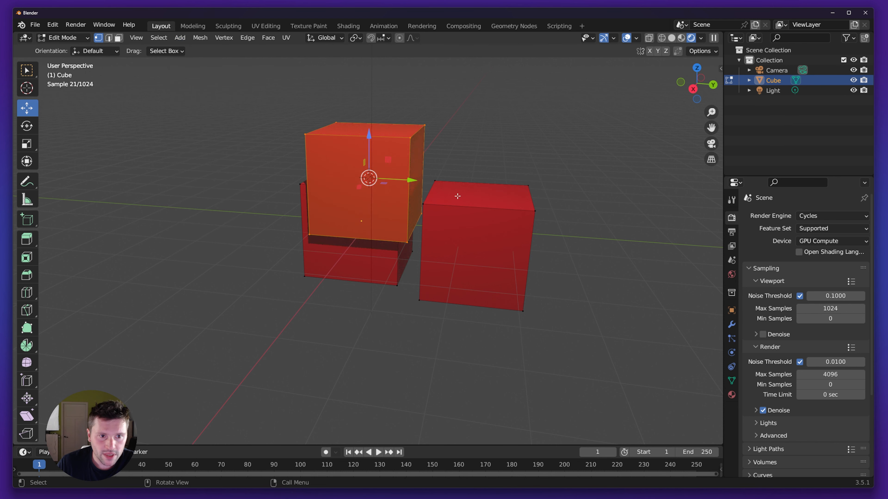
drag(402, 178, 278, 176)
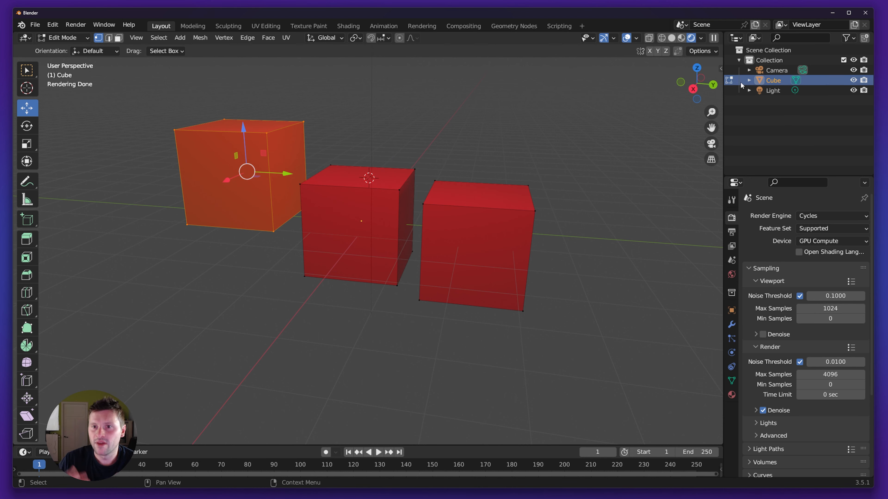
click(372, 245)
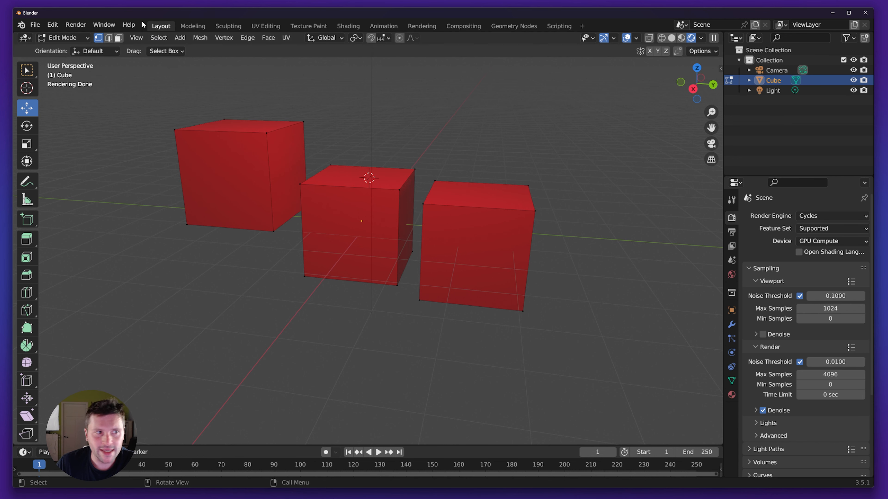
Return to Object Mode and slide the three-cube object back and forth along the Y axis
click(61, 37)
click(68, 47)
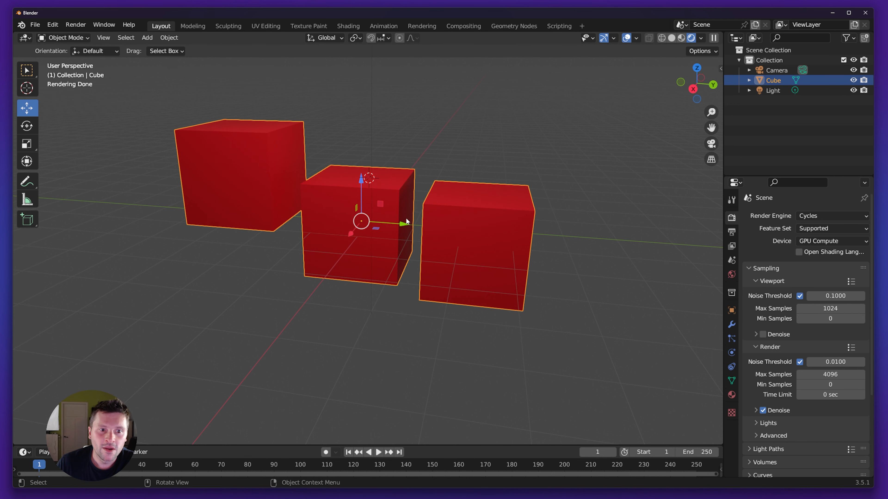
mouse_move(405, 228)
middle_down()
mouse_move(465, 227)
mouse_move(396, 235)
middle_up()
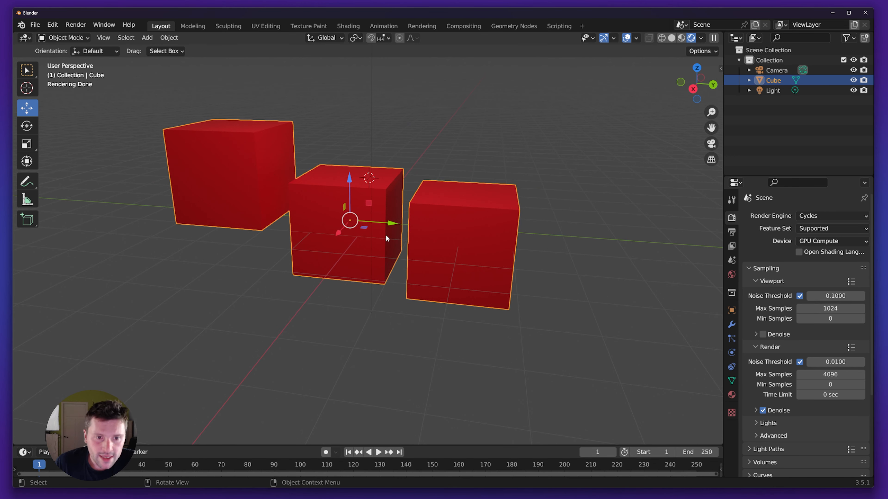
drag(394, 224, 417, 226)
Enter Edit Mode and, in face select mode, select all faces of the cube farthest along positive Y
click(62, 37)
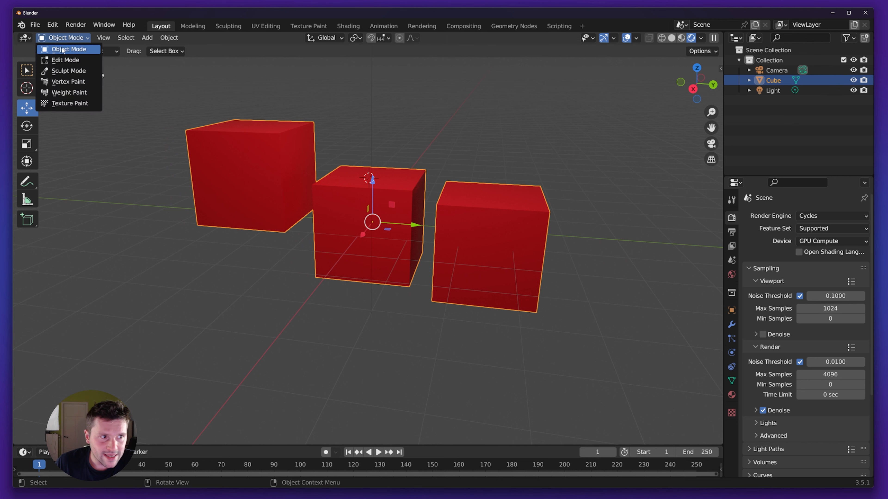
click(65, 60)
middle_drag(529, 374, 444, 381)
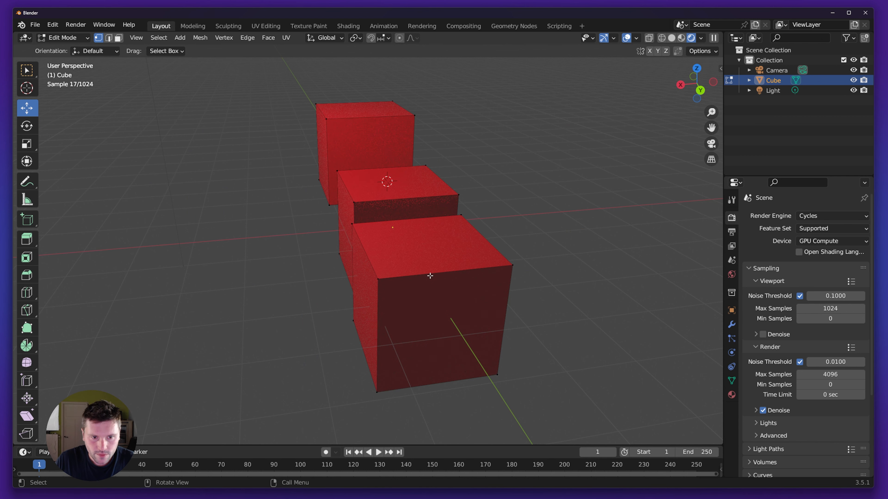
middle_drag(385, 217, 459, 113)
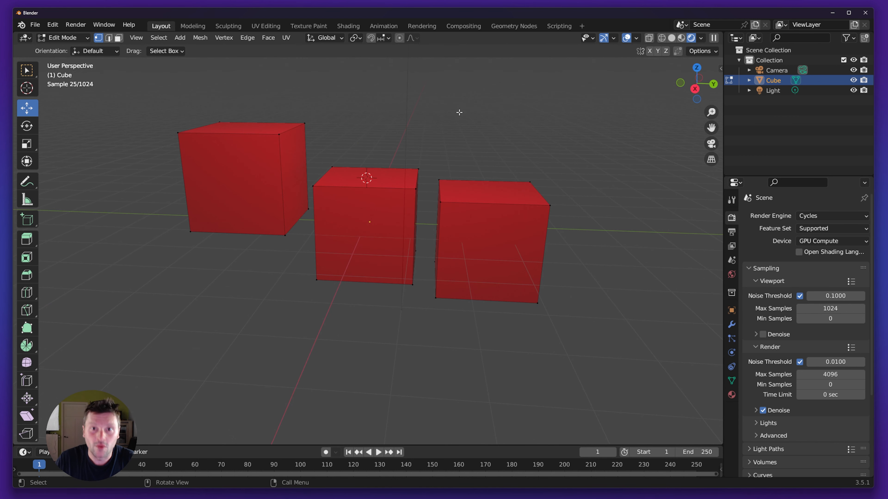
click(118, 38)
click(501, 198)
shift+click(480, 241)
middle_drag(479, 241, 416, 307)
shift+click(382, 285)
shift+click(401, 291)
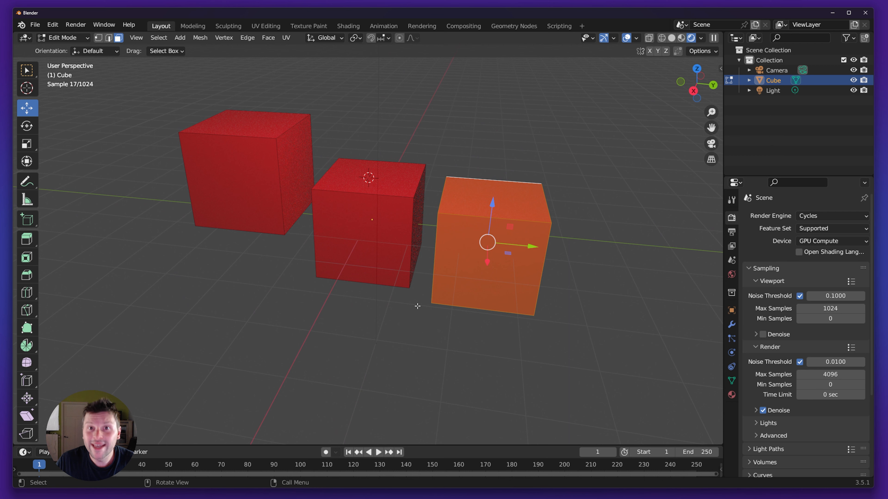
Separate the selected faces into their own object, and select that separated cube in Object Mode
click(195, 38)
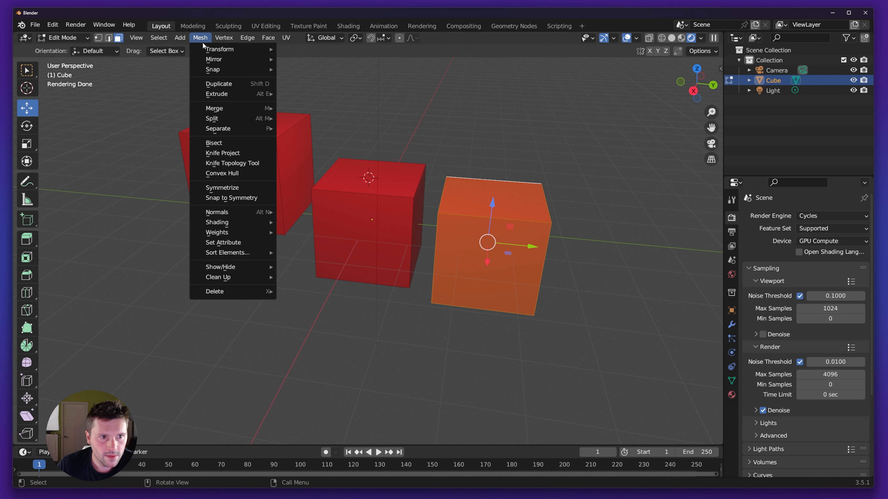
mouse_move(229, 130)
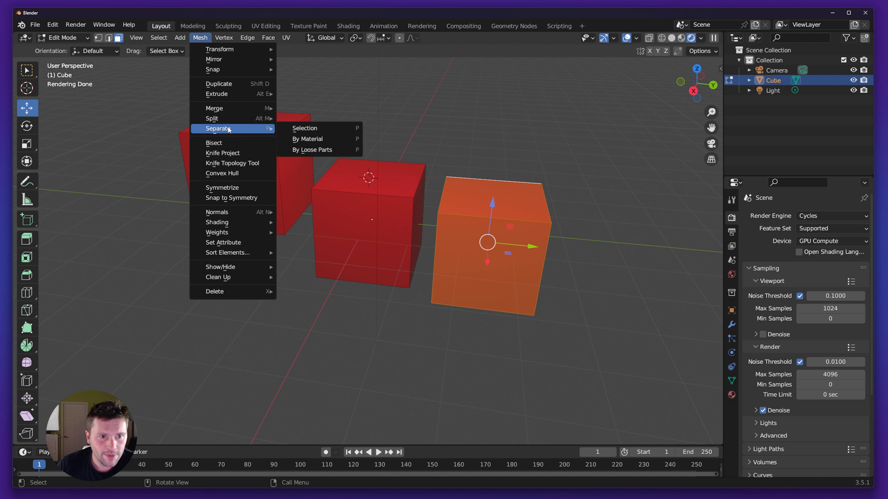
click(317, 129)
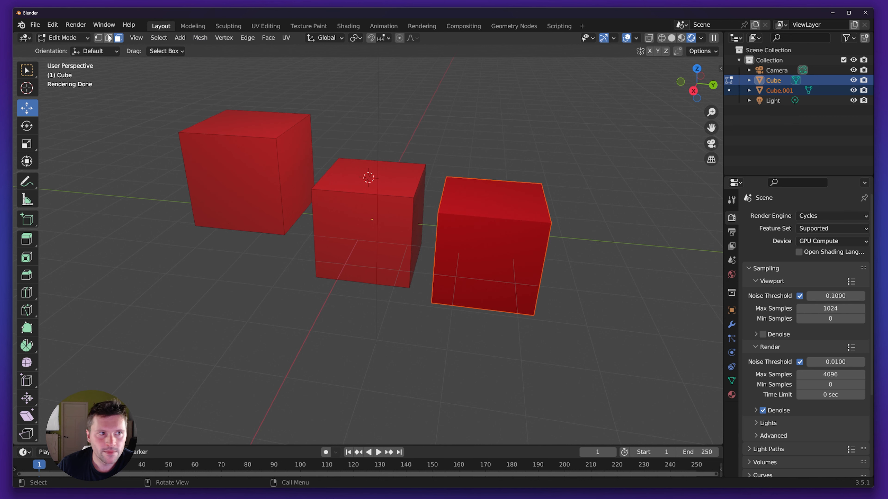
click(76, 40)
click(68, 49)
click(465, 234)
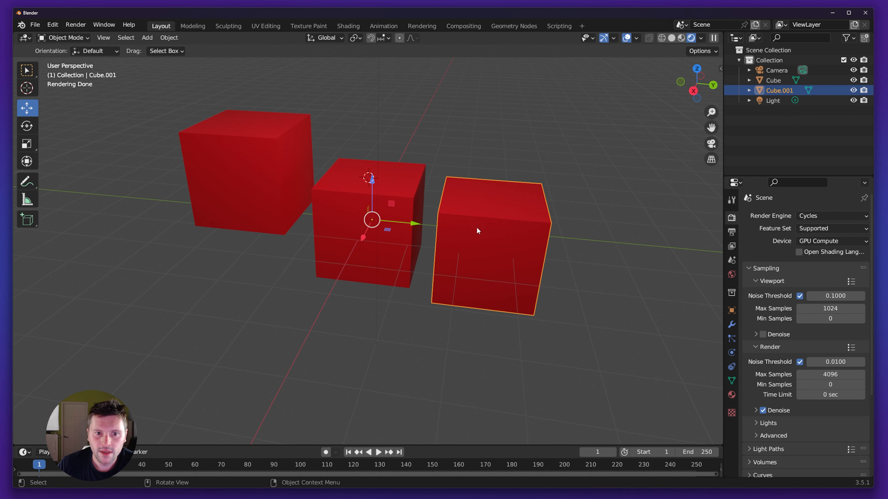
Slide the separated cube farther along positive Y, and delete the object containing the other two cubes
drag(411, 224, 438, 227)
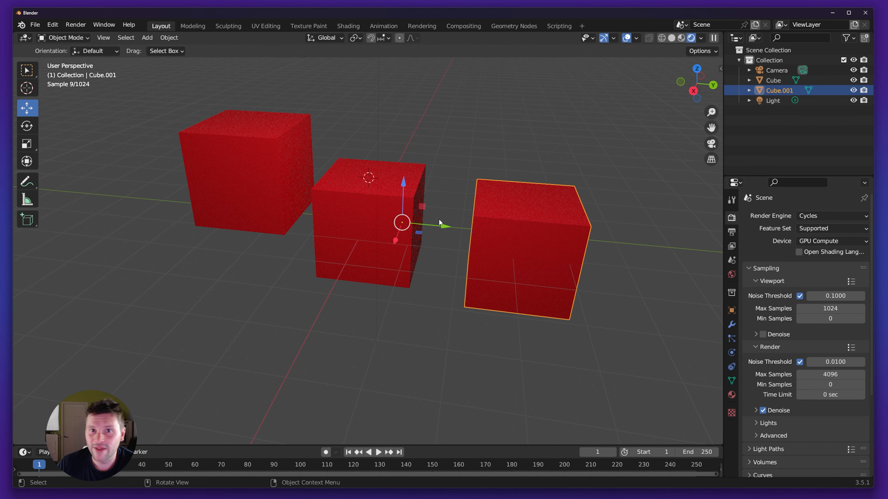
click(218, 150)
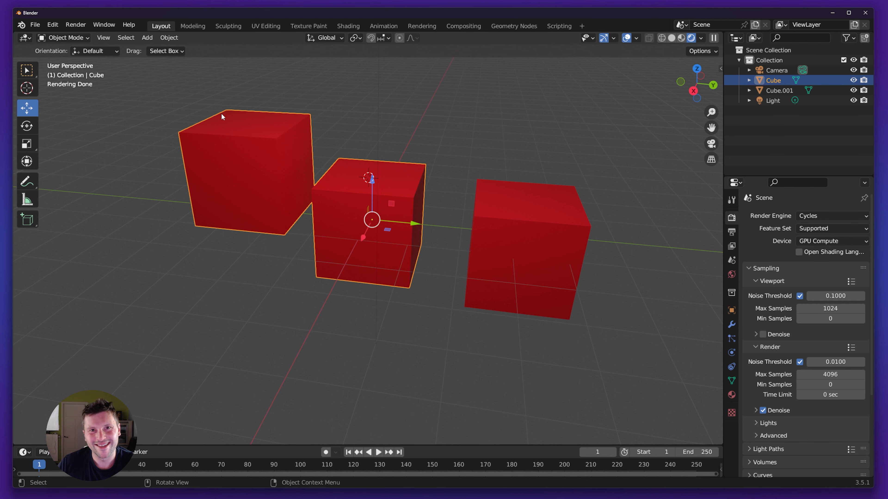
key(Delete)
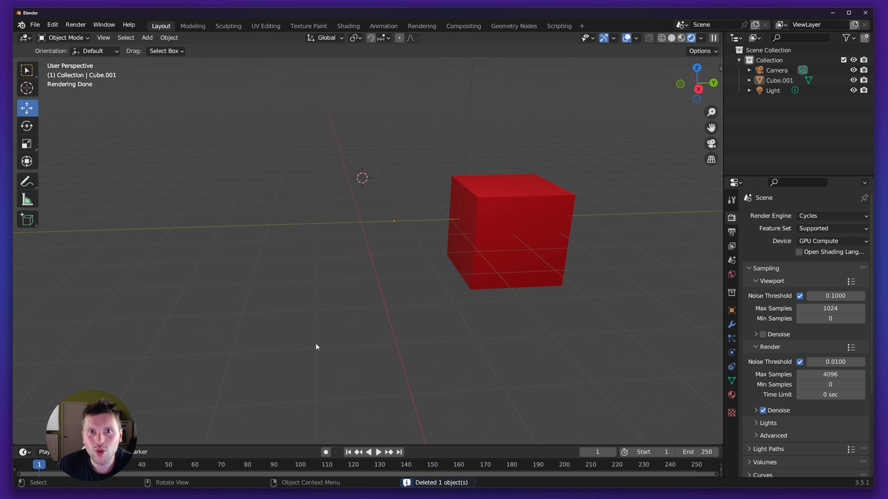
Select the remaining cube and swing it about the Z axis around its offset origin with the Rotate tool
click(486, 253)
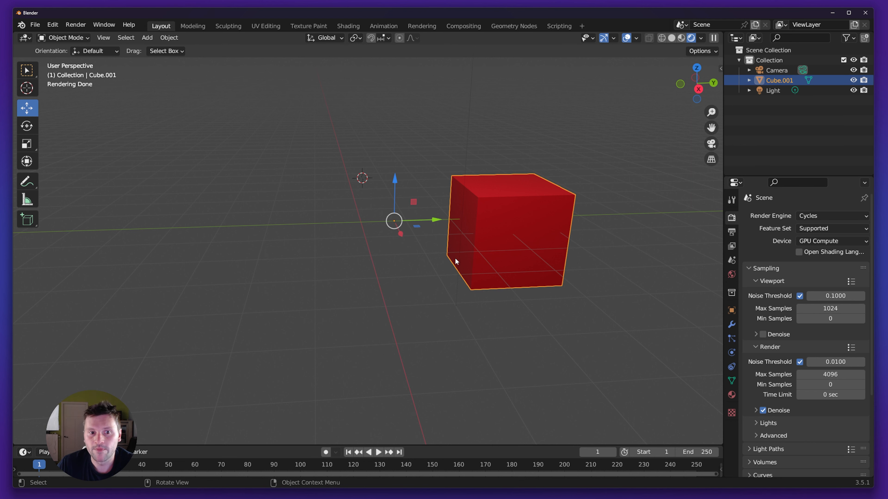
click(29, 125)
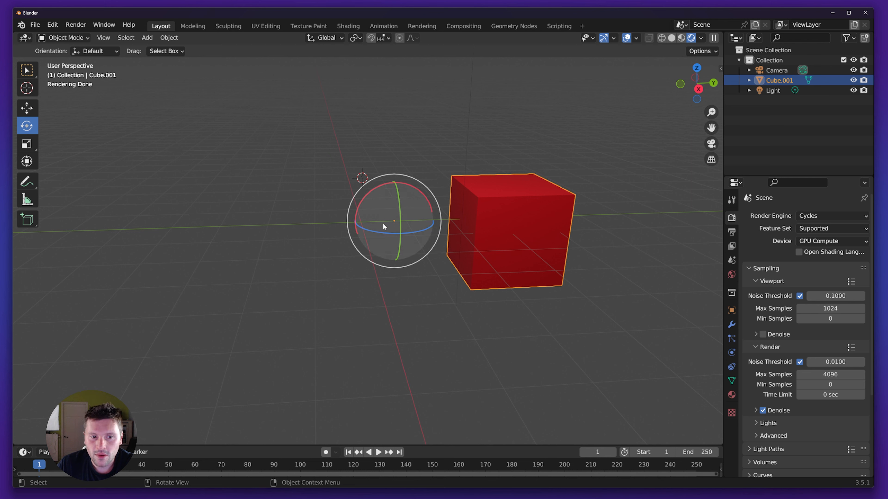
drag(420, 230, 543, 230)
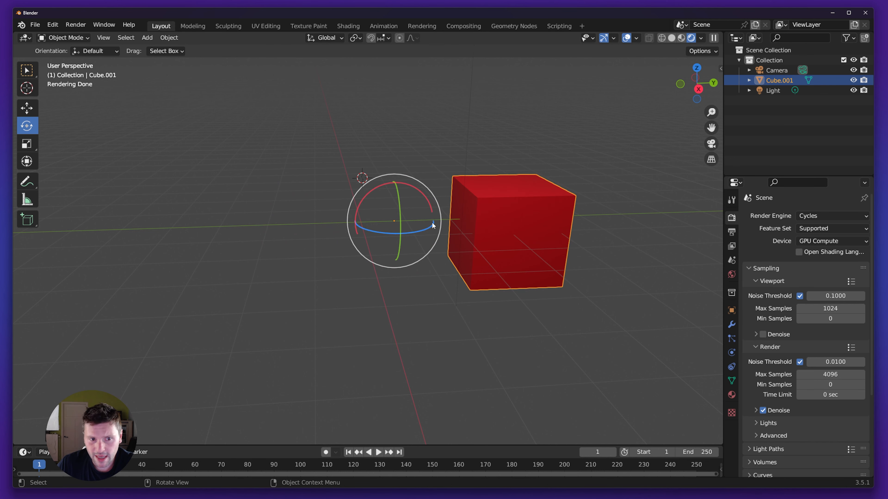
click(428, 342)
click(394, 223)
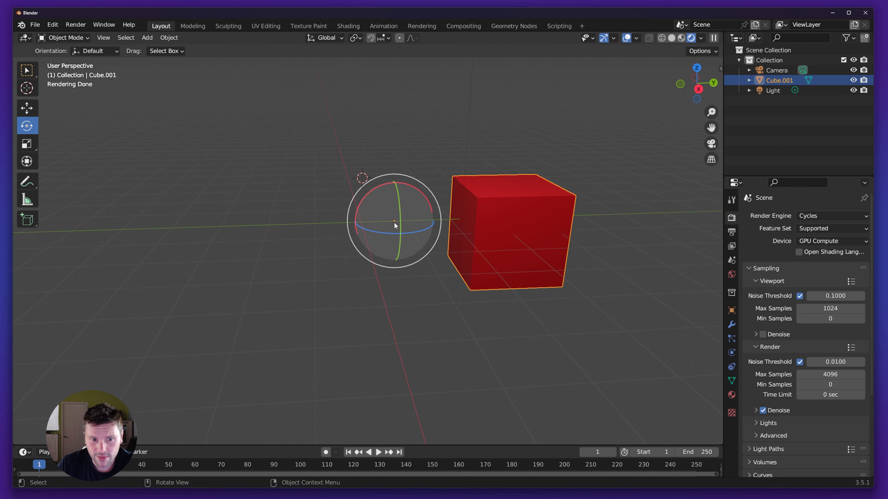
key(shift+space)
key(s)
click(293, 106)
click(26, 125)
click(510, 210)
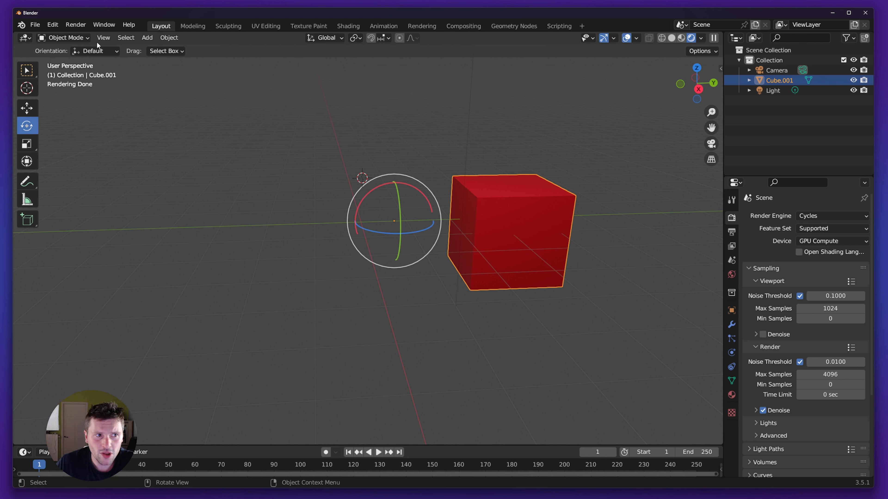
Set the cube's origin to its geometry using Origin to Geometry
click(168, 37)
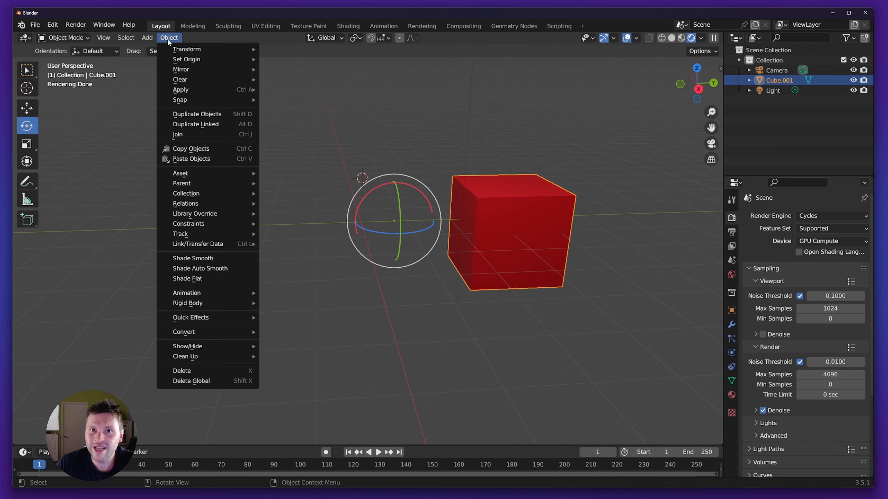
click(168, 38)
mouse_move(179, 60)
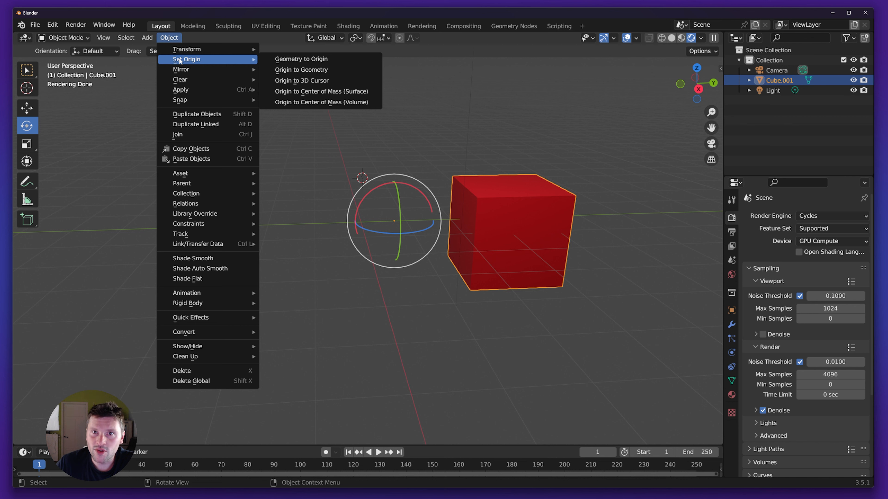
click(338, 71)
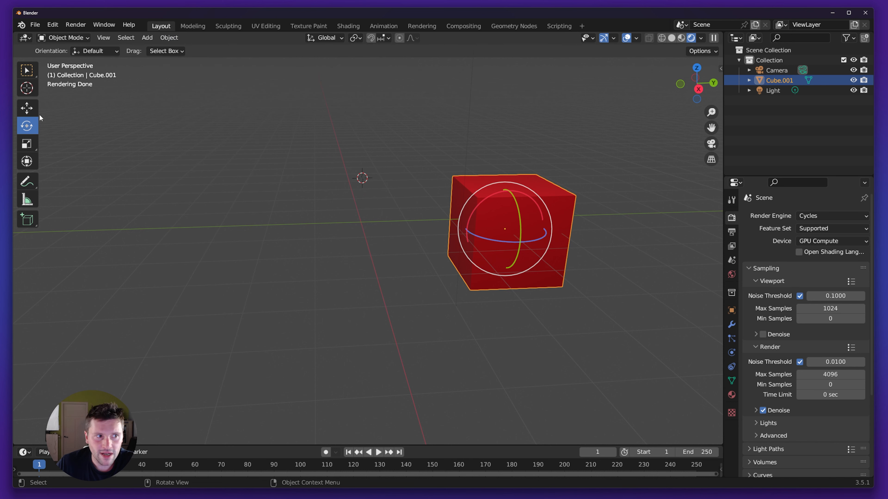
Move the cube along the Y and Z axes to near the world origin, and rotate it about Z around its own centre
click(27, 107)
drag(556, 228, 396, 231)
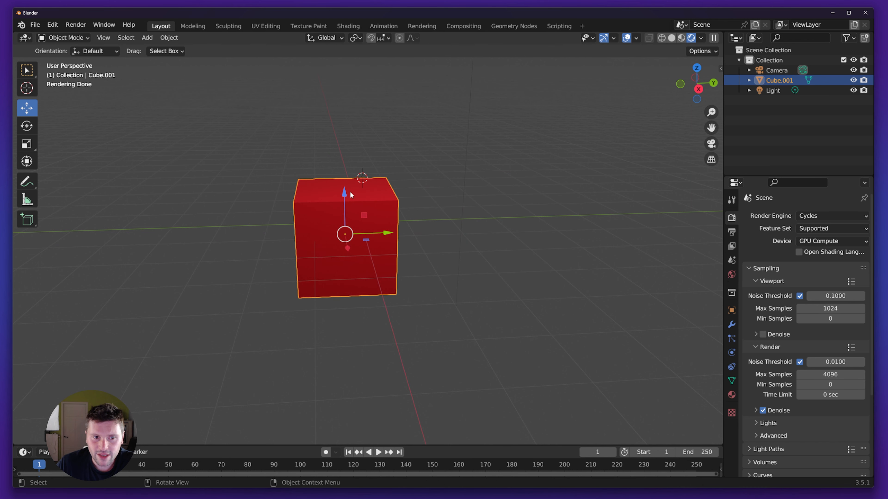
drag(345, 193, 344, 163)
drag(390, 205, 404, 205)
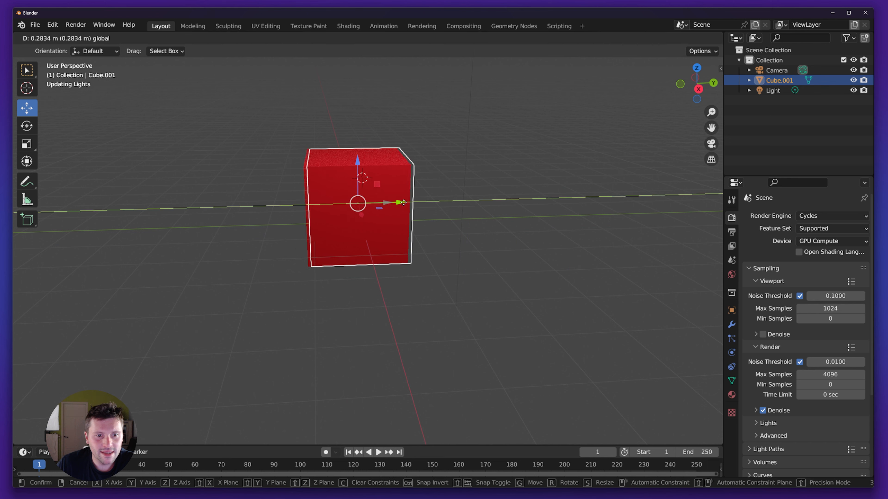
drag(358, 160, 359, 177)
click(27, 126)
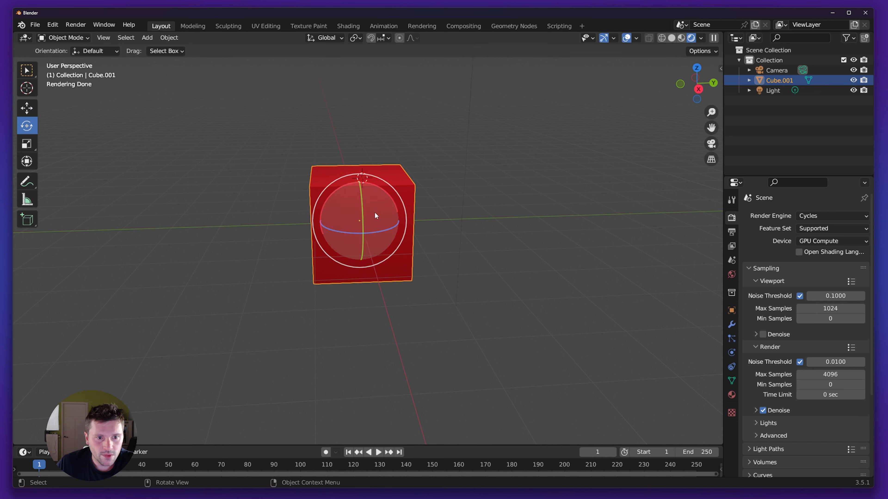
drag(377, 232, 235, 331)
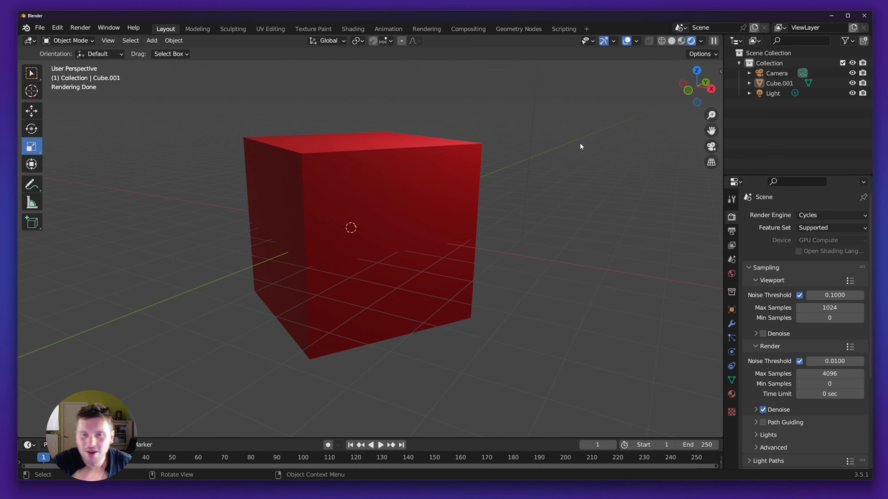